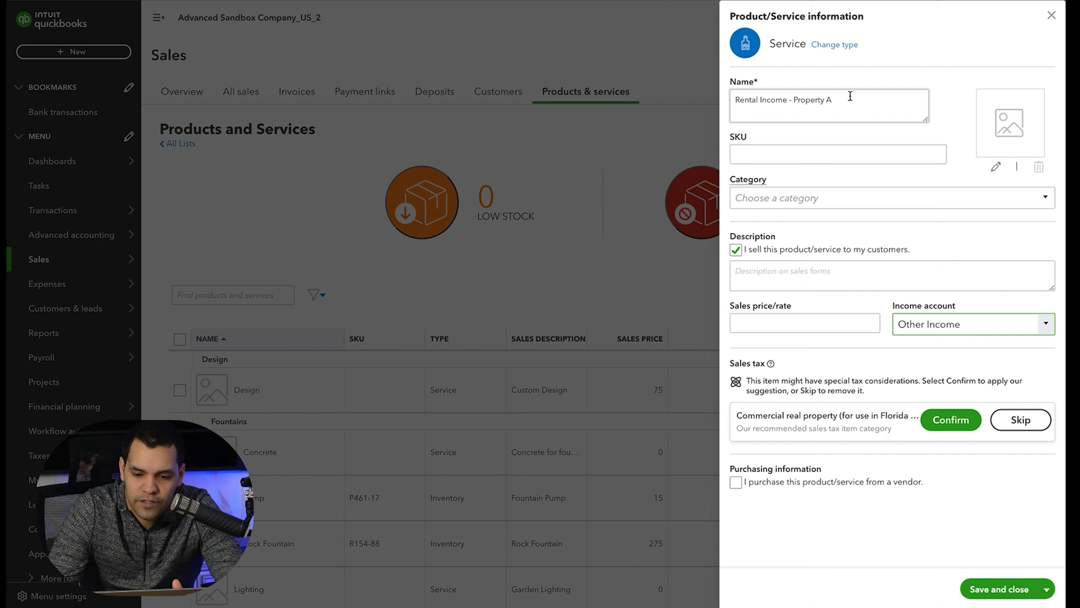
- Look through the income account choices of the service for an account suited to rental income
click(973, 325)
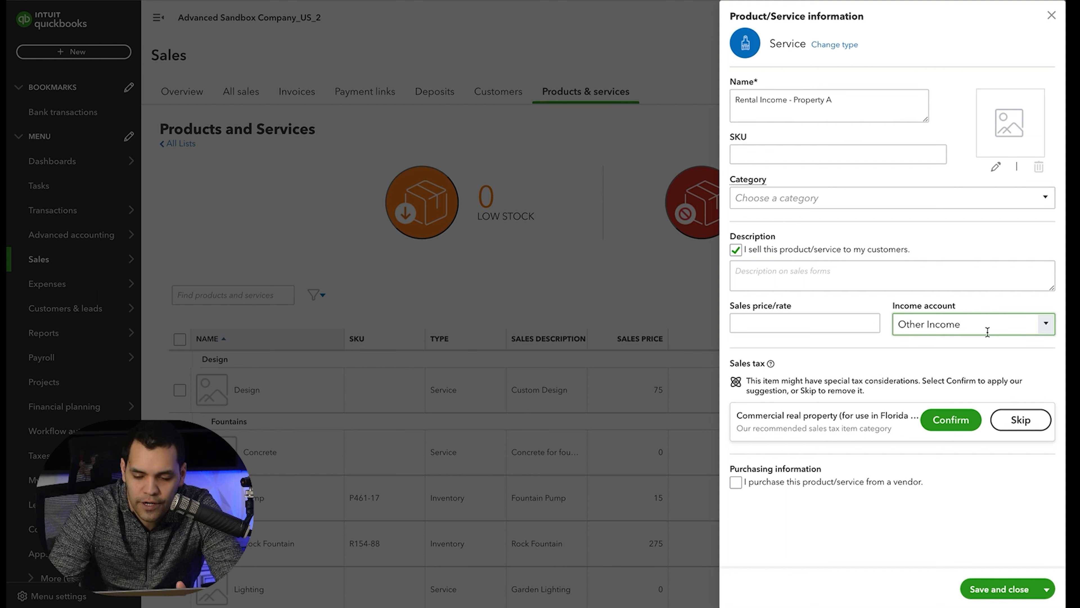
click(1046, 323)
scroll(933, 476, down, 10)
scroll(935, 476, down, 5)
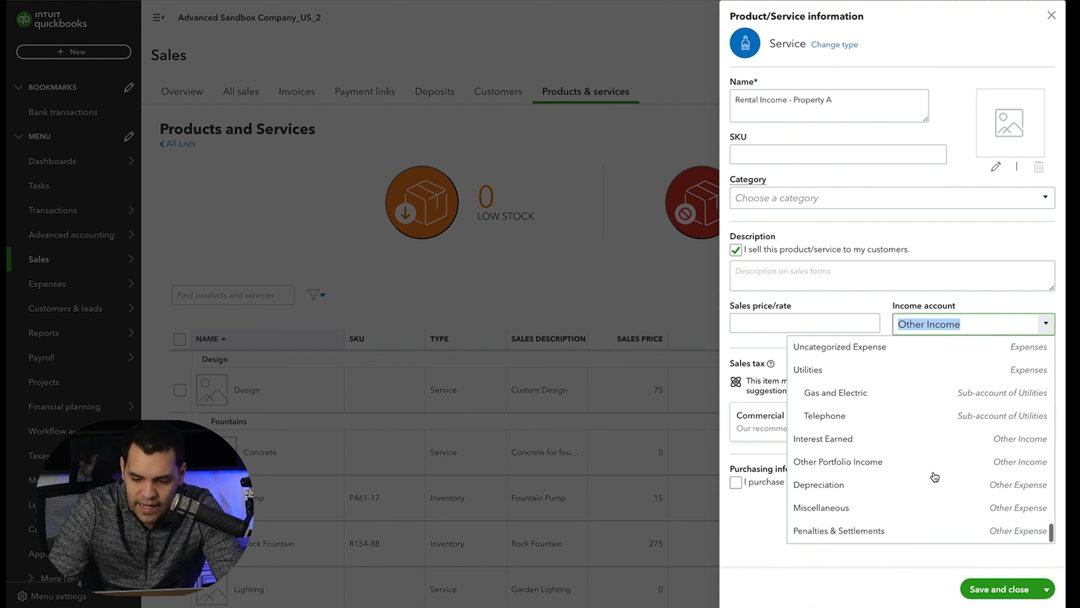
scroll(942, 434, up, 15)
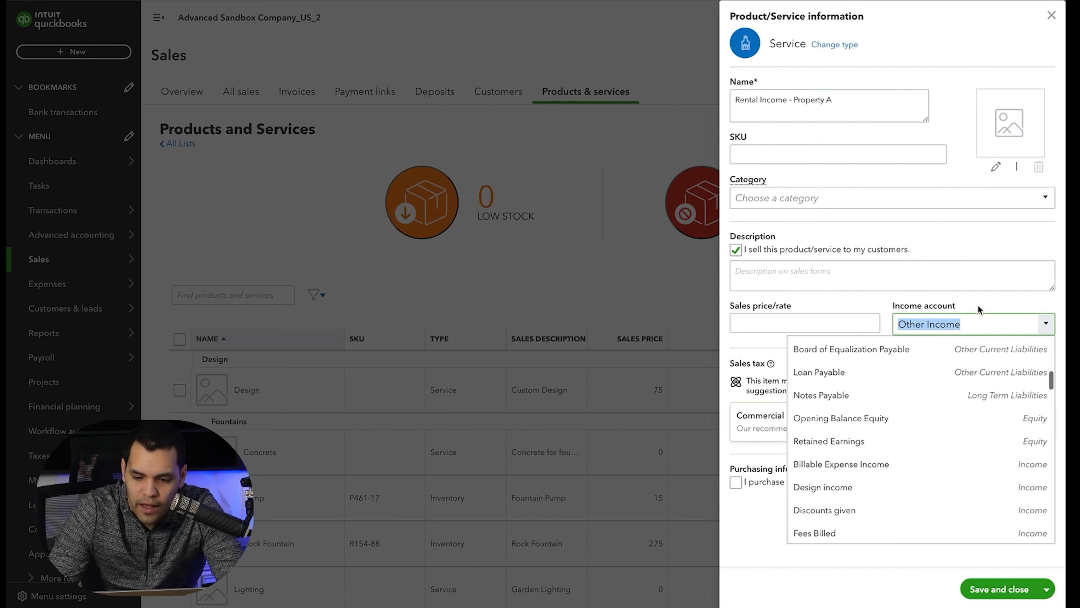
- Copy the service name "Rental Income - Property A" and close the service form without saving
triple_click(842, 102)
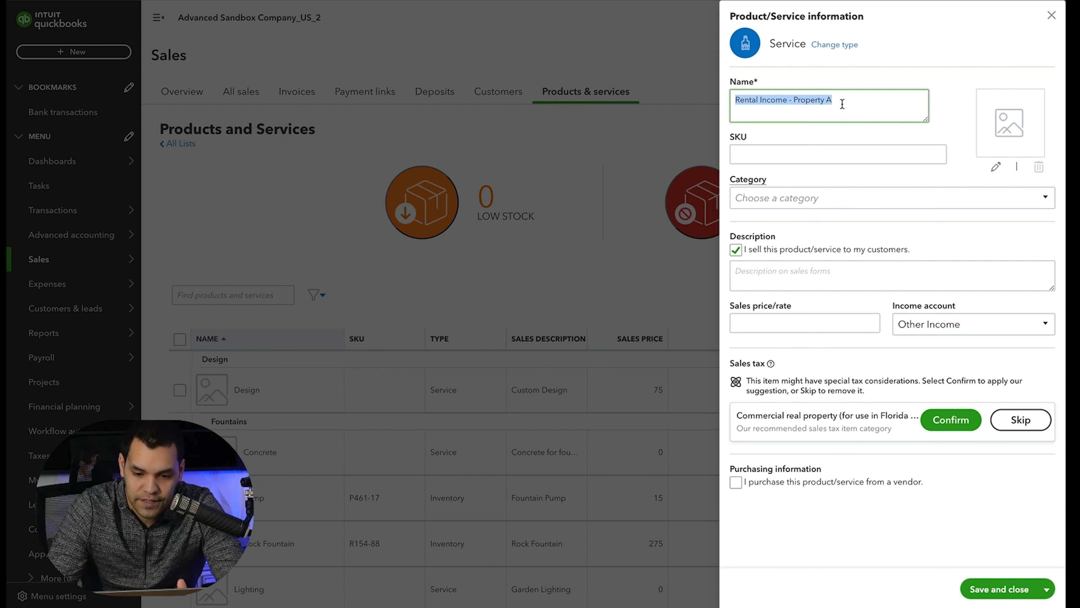
click(842, 103)
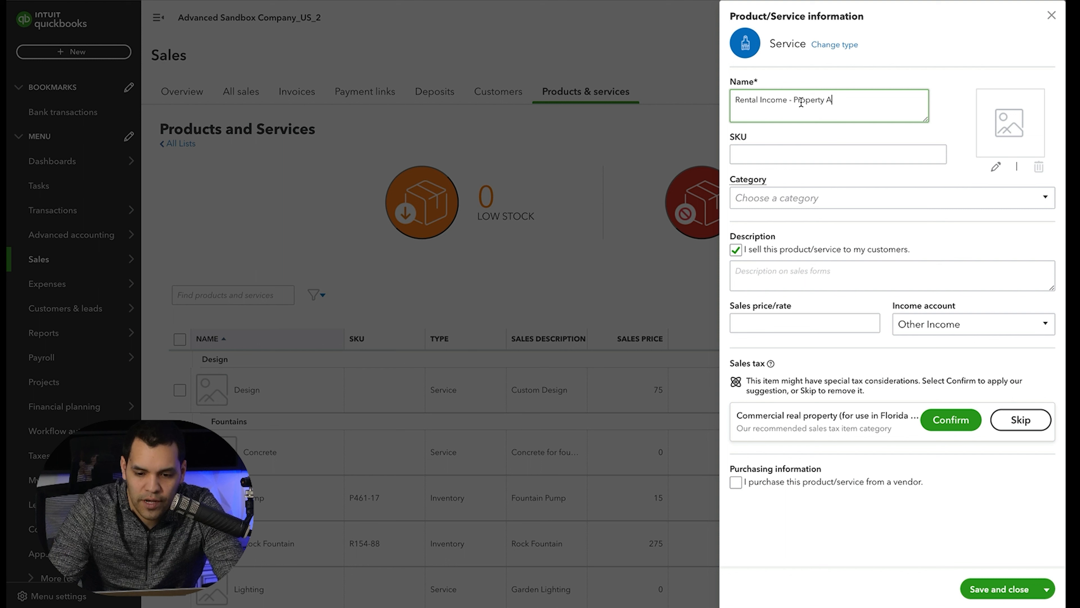
drag(831, 102, 726, 104)
key(ctrl+c)
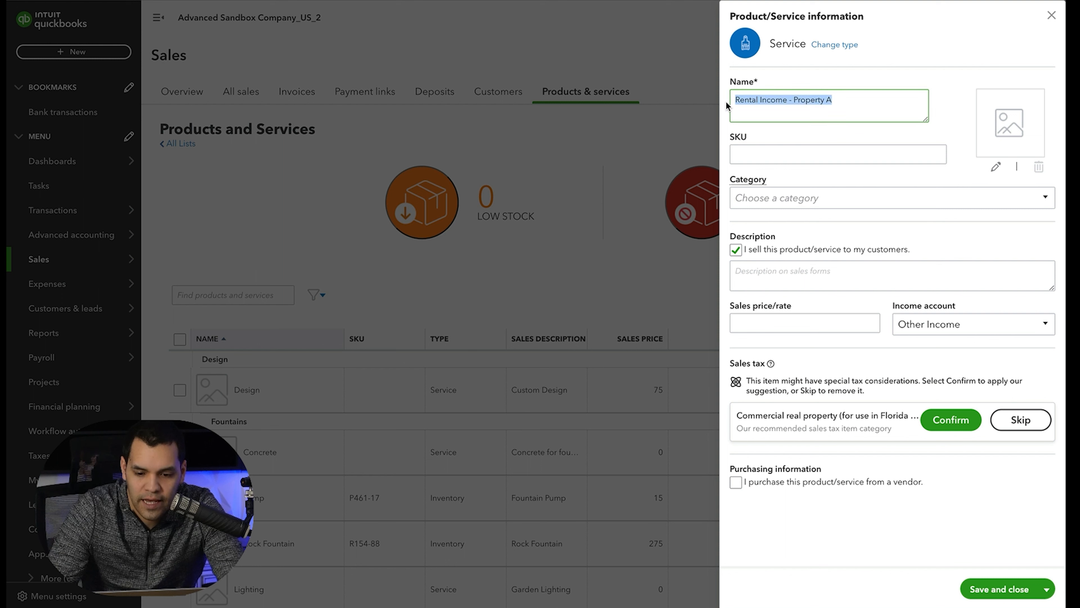
click(904, 73)
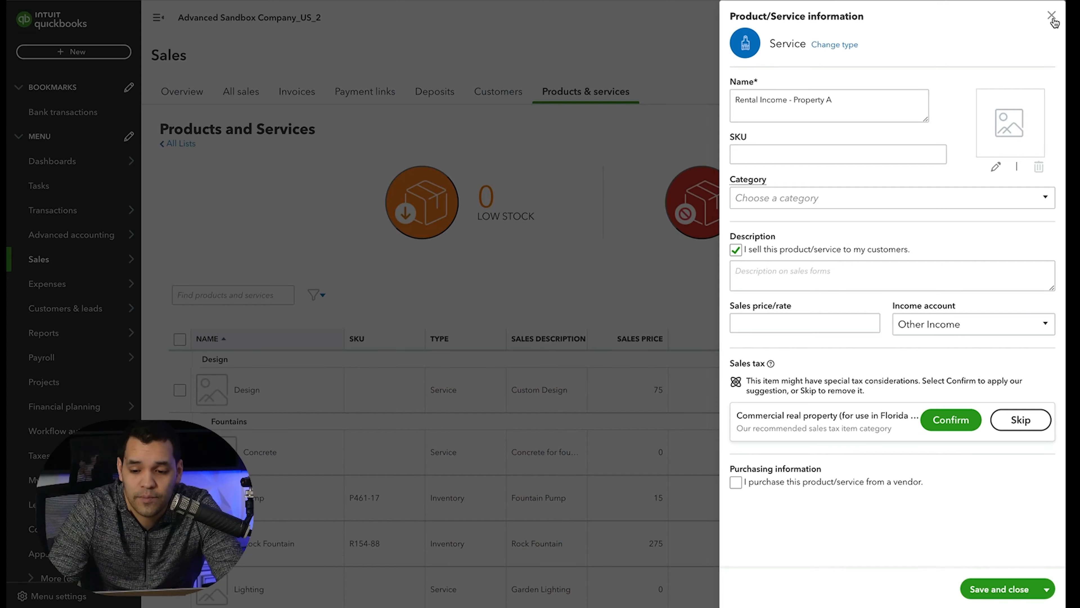
click(1052, 18)
- Start a new account in the chart of accounts and name it "Rental Income - Property A"
mouse_move(102, 262)
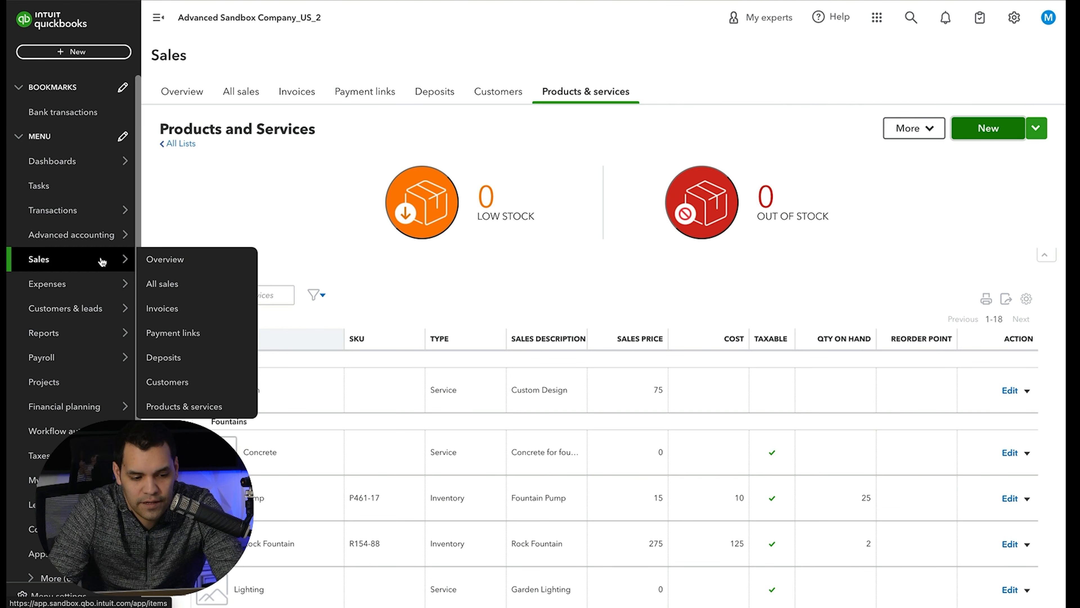
mouse_move(99, 219)
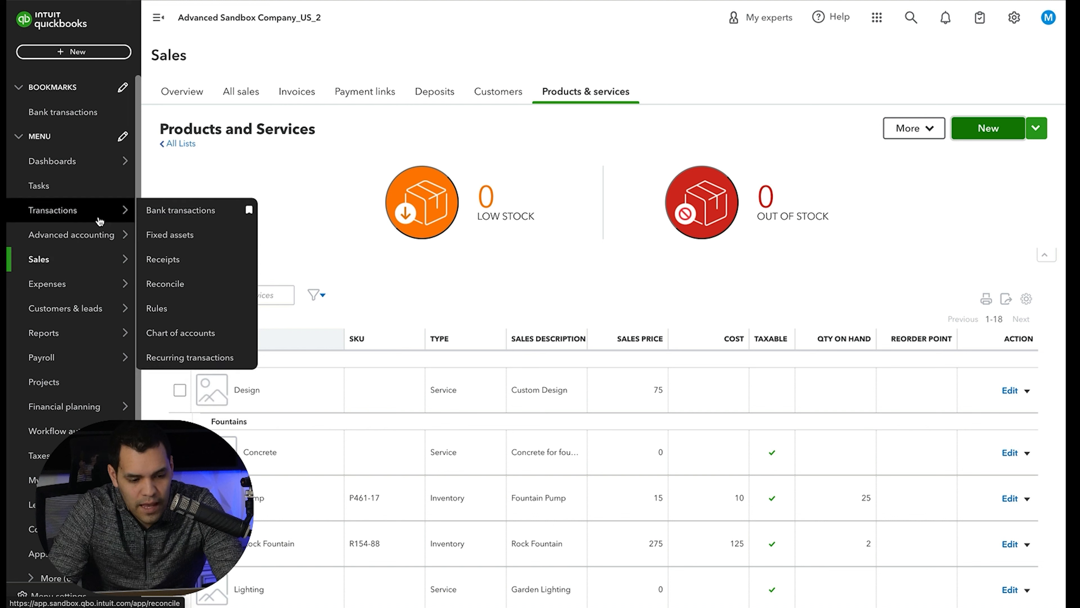
click(192, 340)
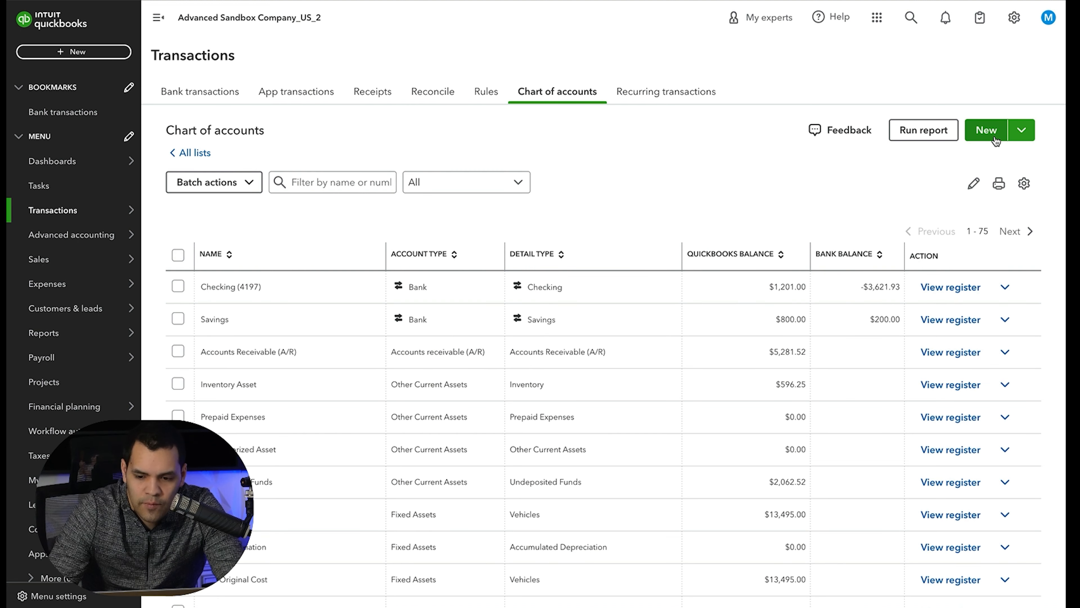
click(995, 143)
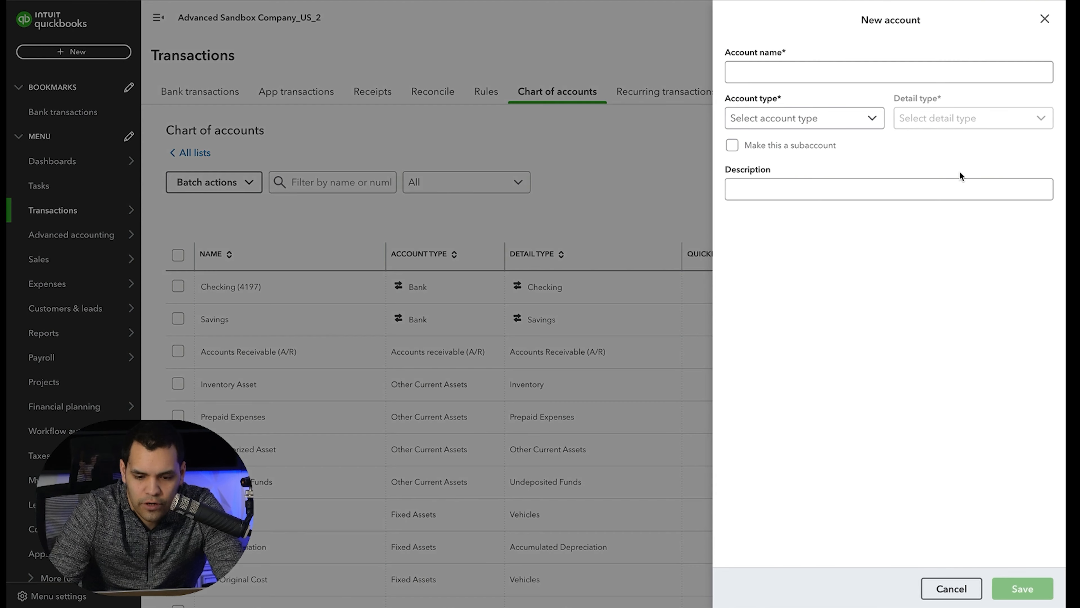
click(801, 79)
key(ctrl+v)
- Set the new account's type to Income and its detail type to Service/Fee Income, and save it
click(832, 121)
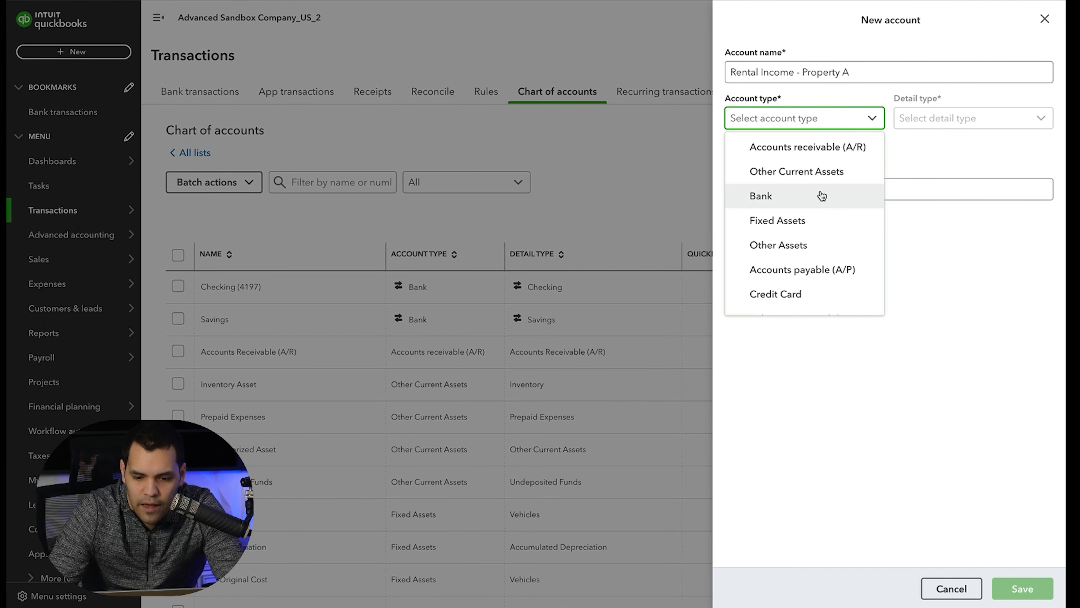
scroll(812, 268, down, 3)
scroll(813, 268, down, 1)
click(812, 268)
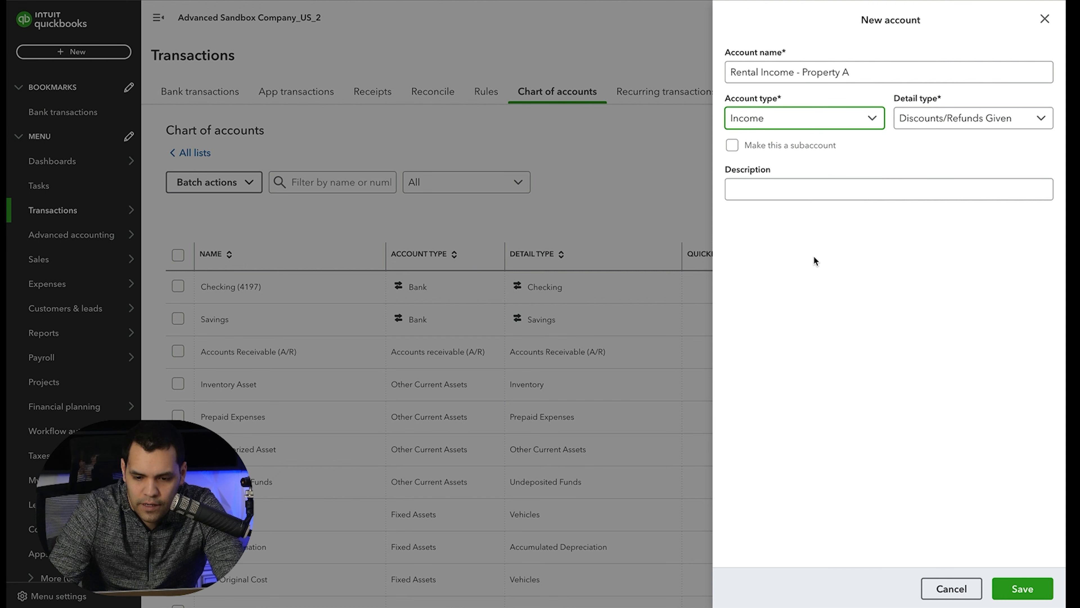
click(976, 127)
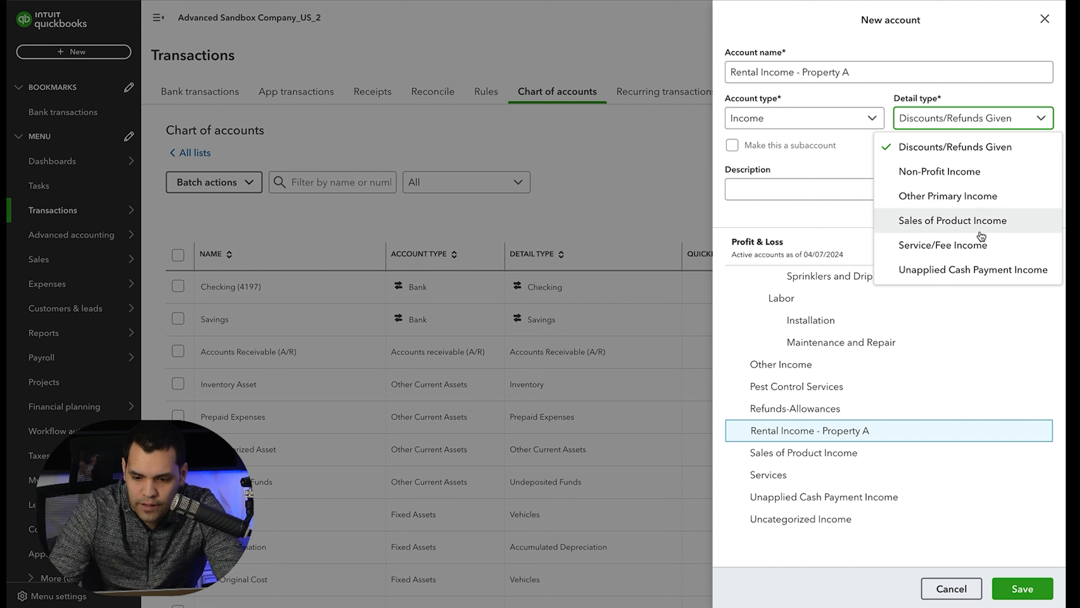
click(978, 250)
click(906, 186)
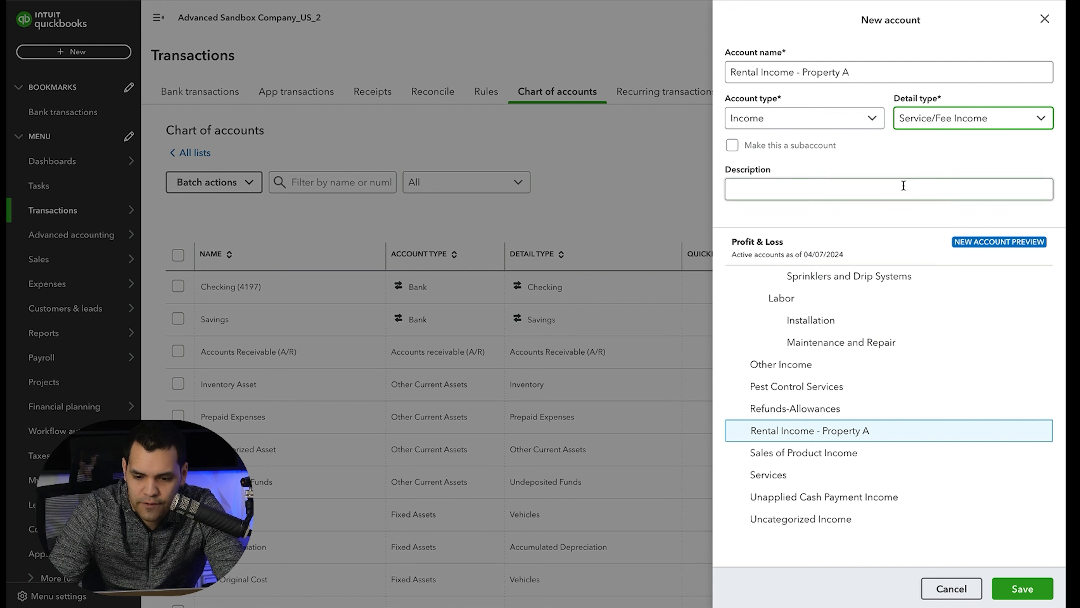
click(1029, 591)
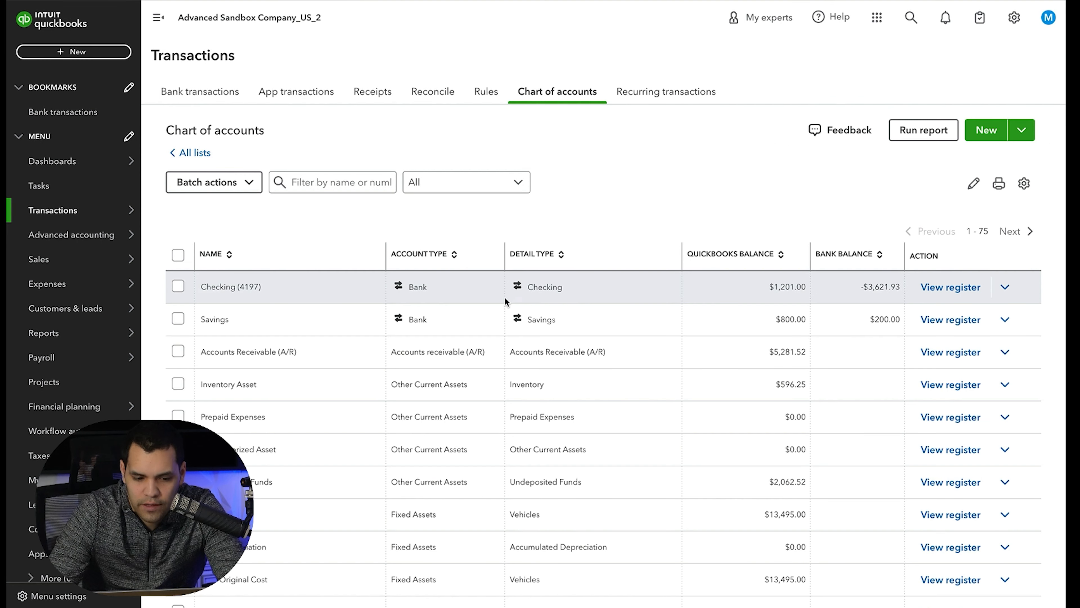
- Filter the chart of accounts by the name "Rental Income - Property A"
click(328, 182)
key(ctrl+v)
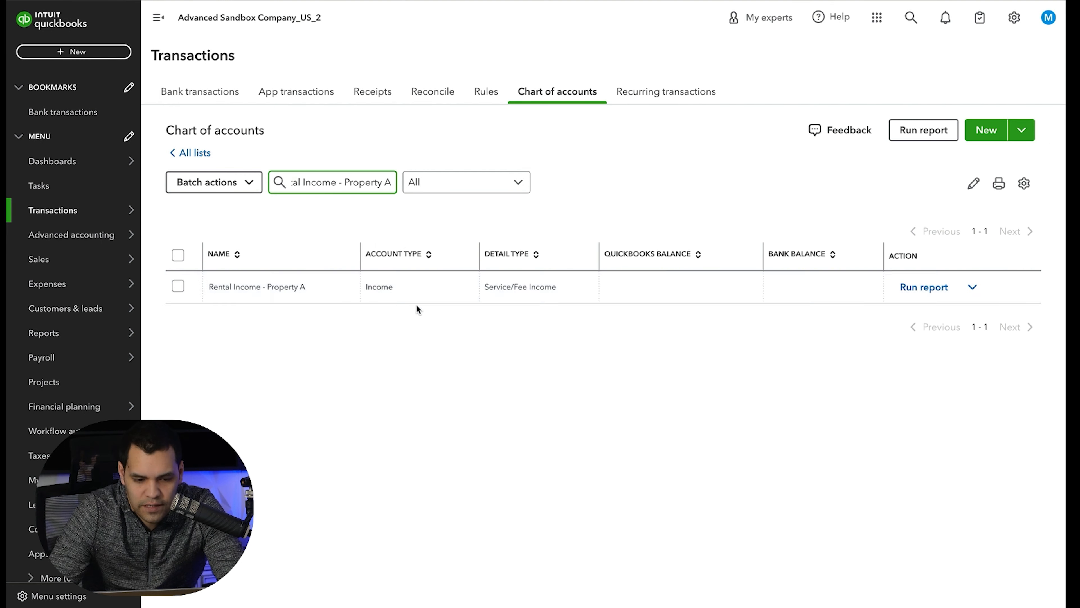
click(732, 174)
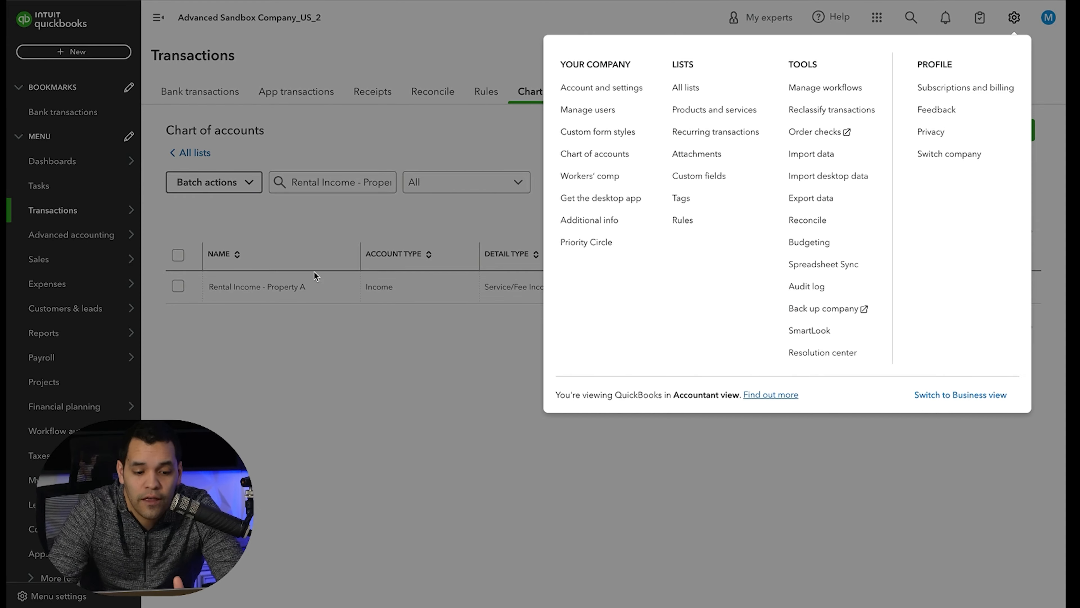
click(314, 393)
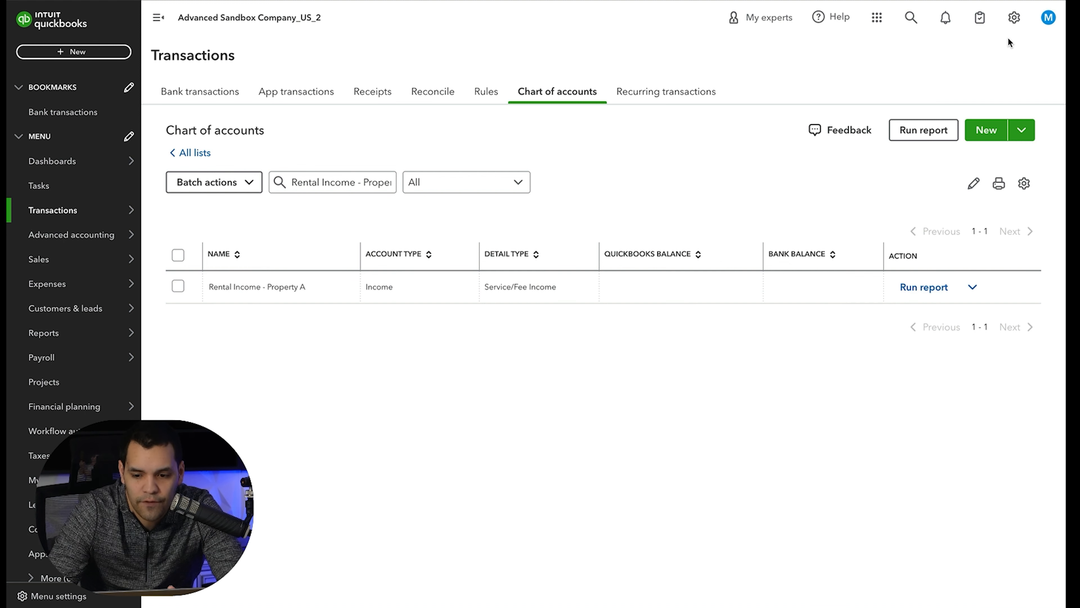
- Open the Products and Services list
click(1013, 21)
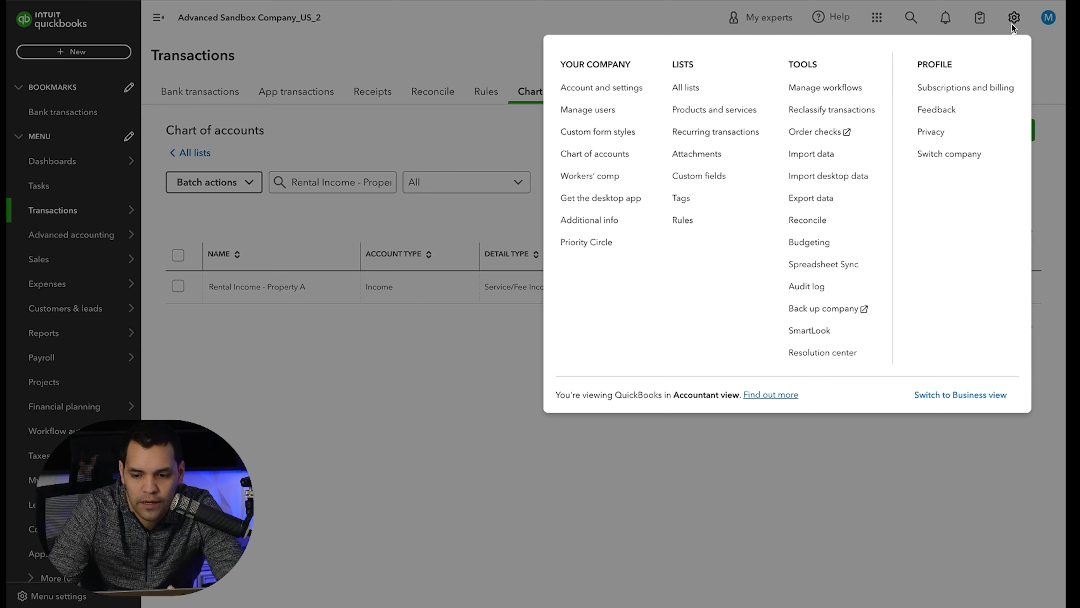
click(736, 112)
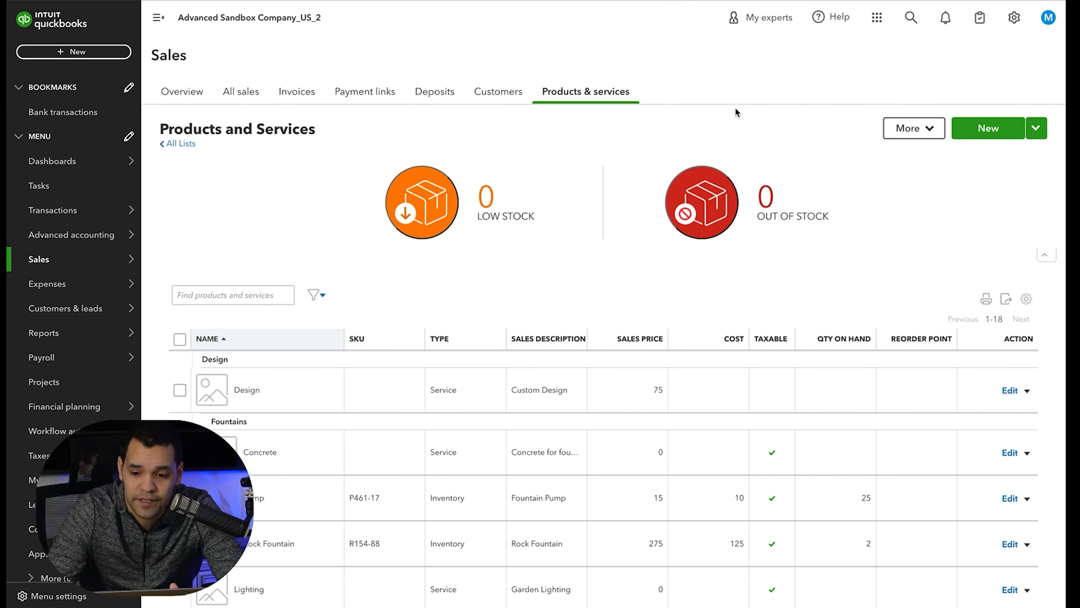
click(1007, 134)
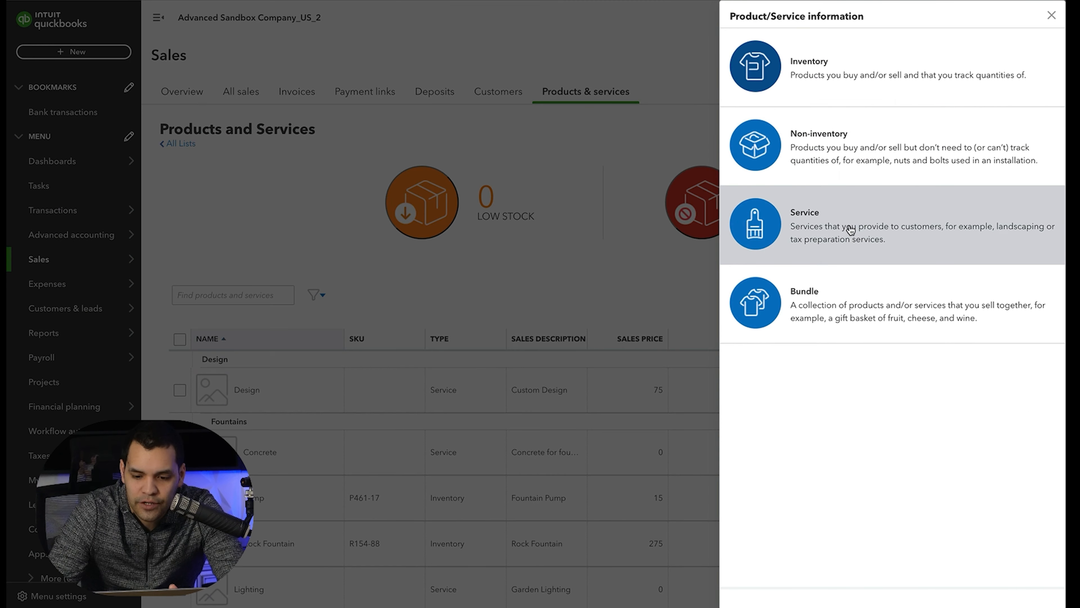
click(848, 232)
text(Rental Income - Property A)
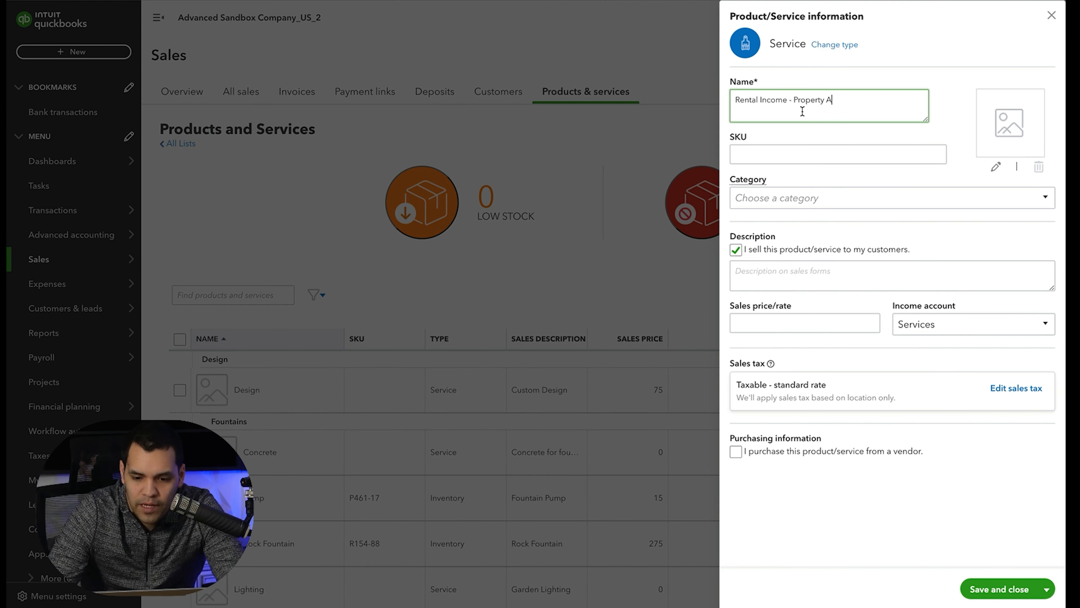
click(932, 327)
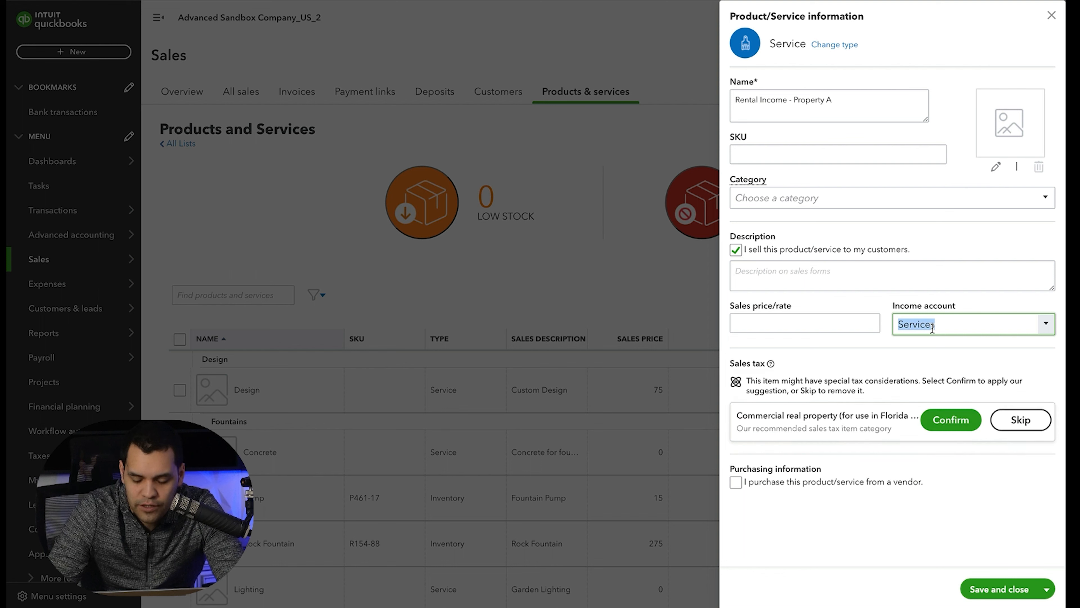
text(Rental Income - Property A)
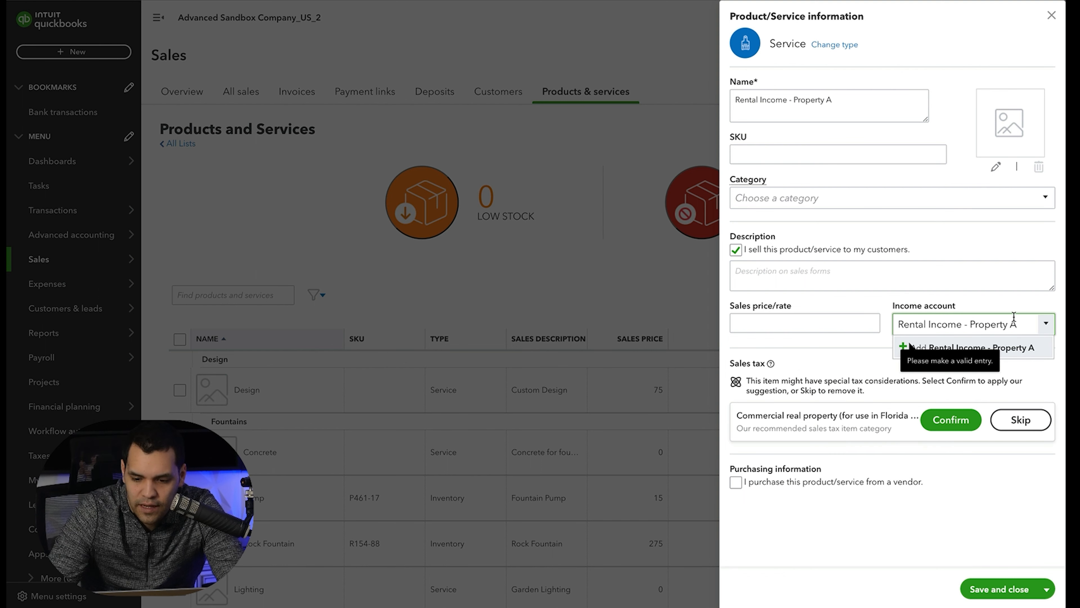
key(Return)
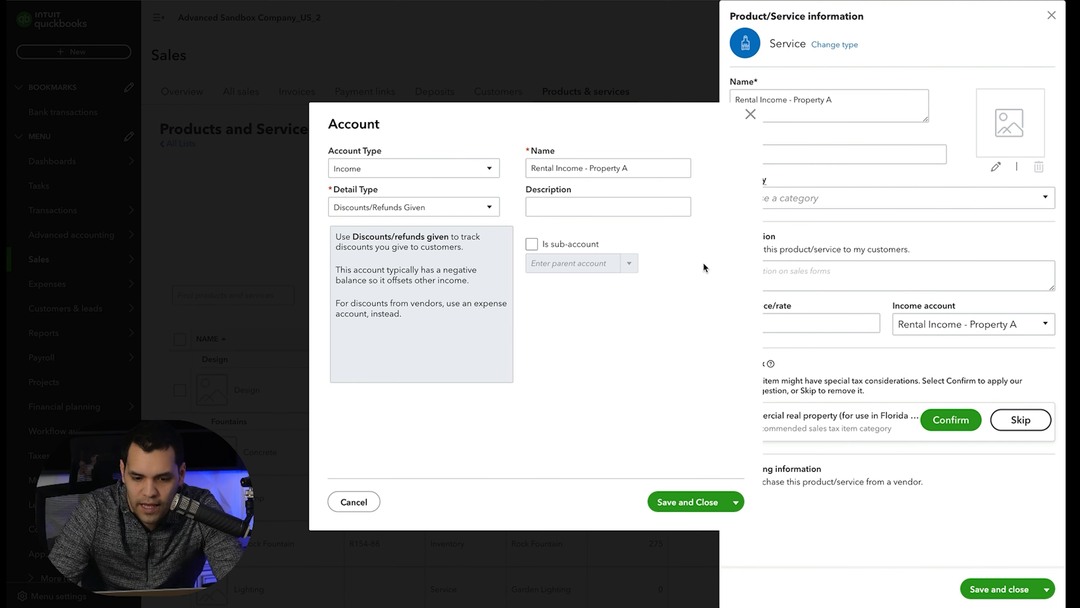
click(750, 114)
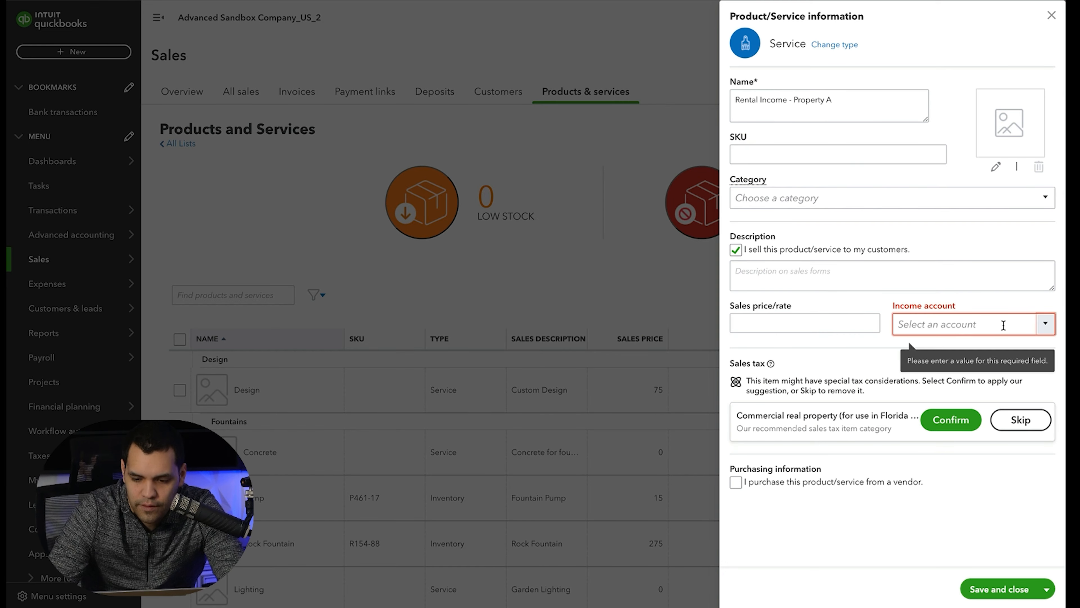
text(Rental)
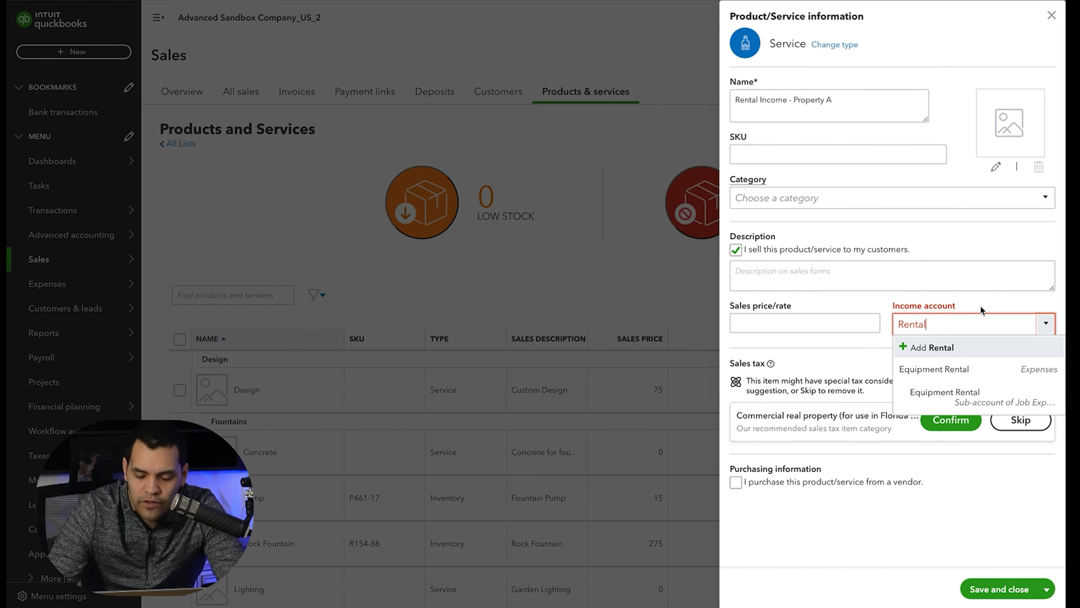
key(Return)
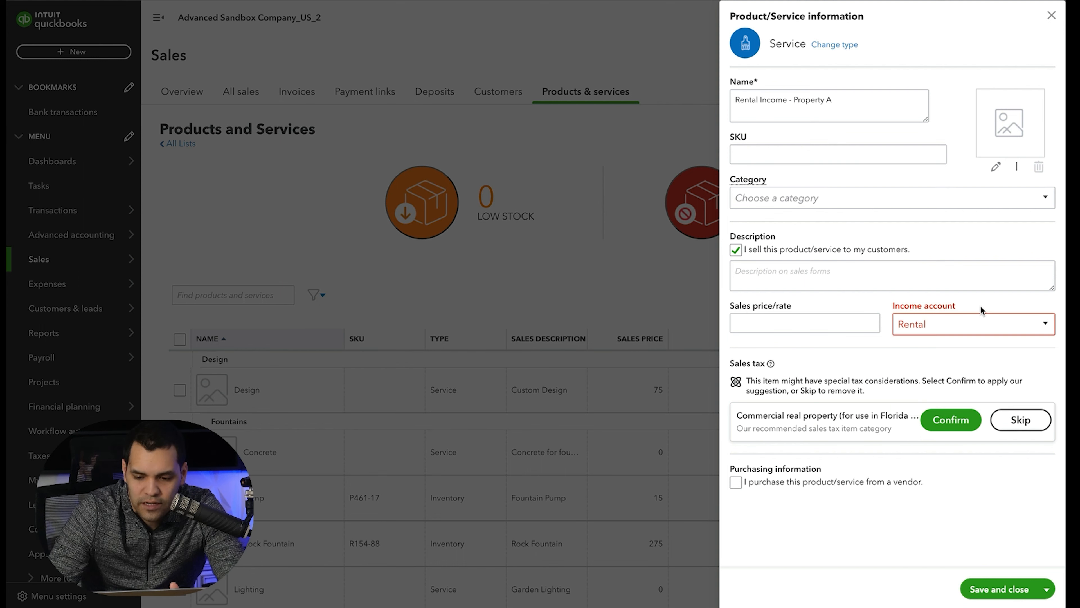
click(1052, 17)
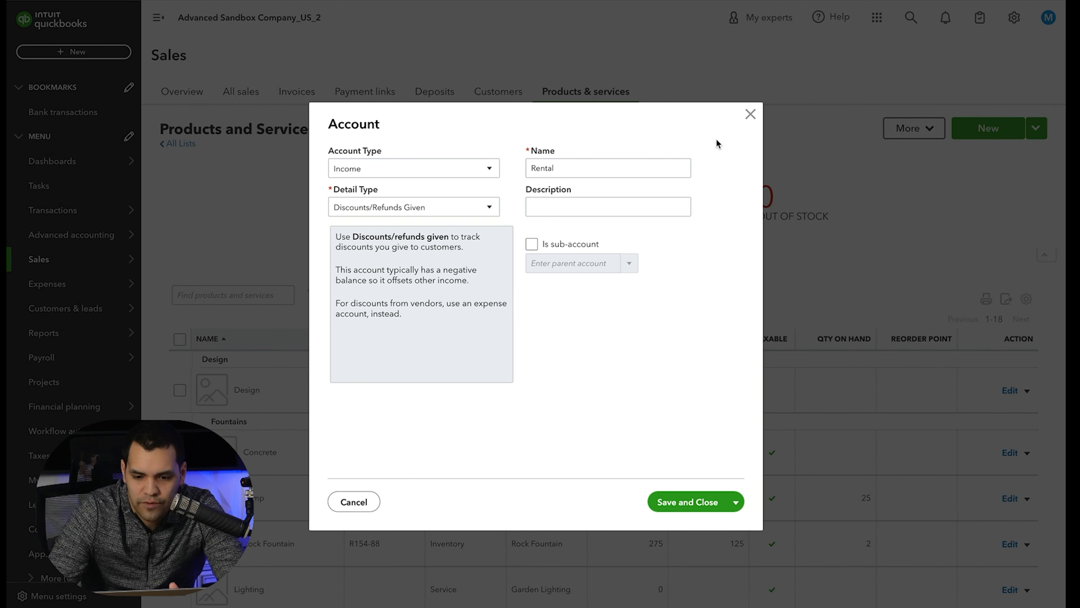
click(749, 114)
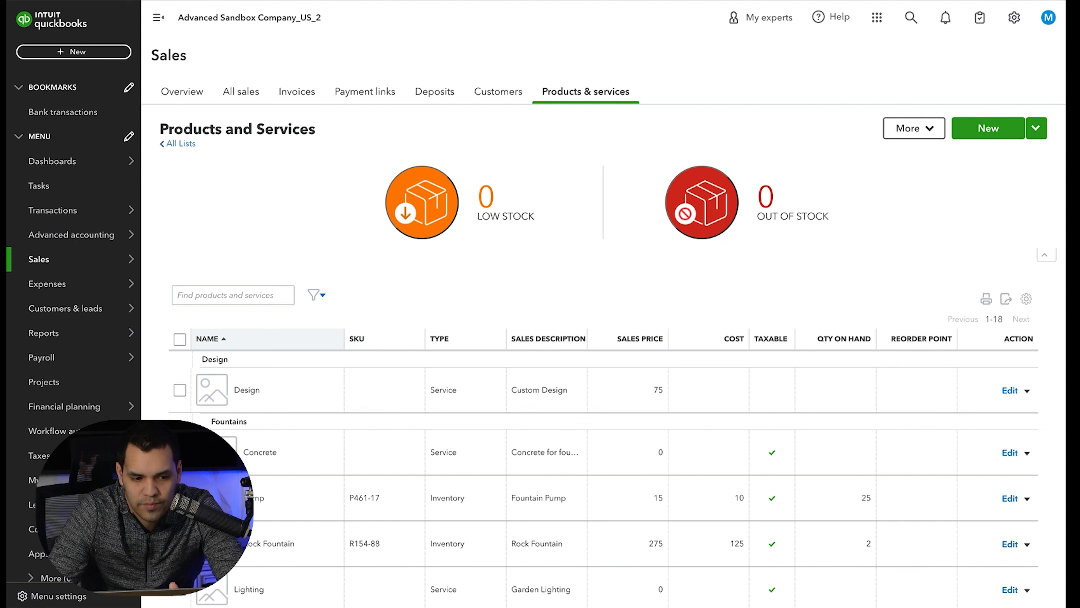
- Start a new item of type Service in the Products and Services list and name it "Rental Income - Property A"
click(621, 90)
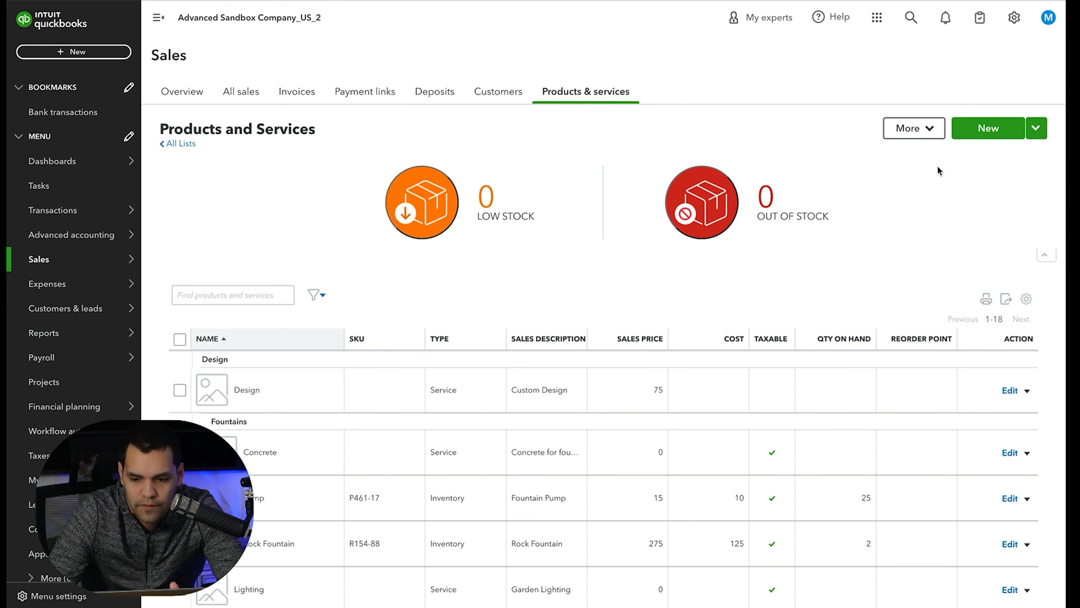
click(984, 128)
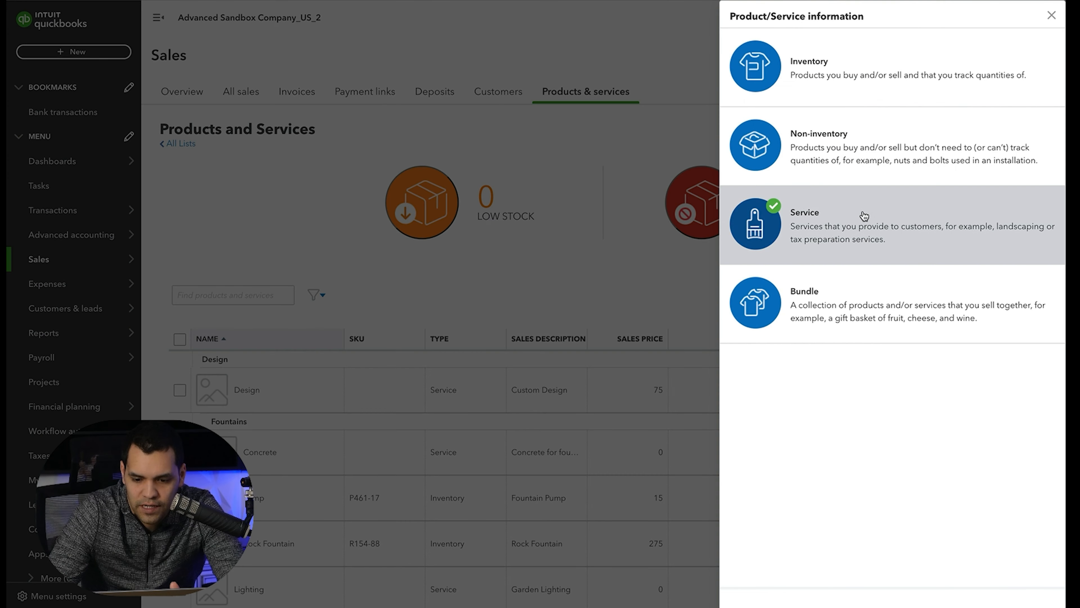
click(862, 217)
text(Rental Income - Property A)
- Assign the existing "Rental Income - Property A" account as the service's income account
click(941, 325)
text(Rental Income - Property A)
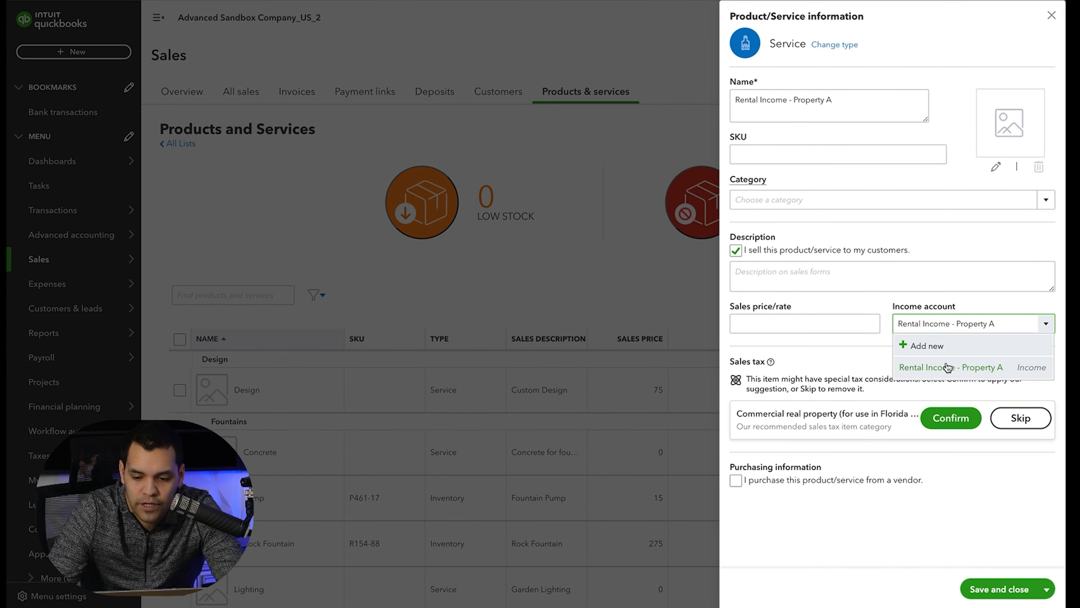
click(948, 367)
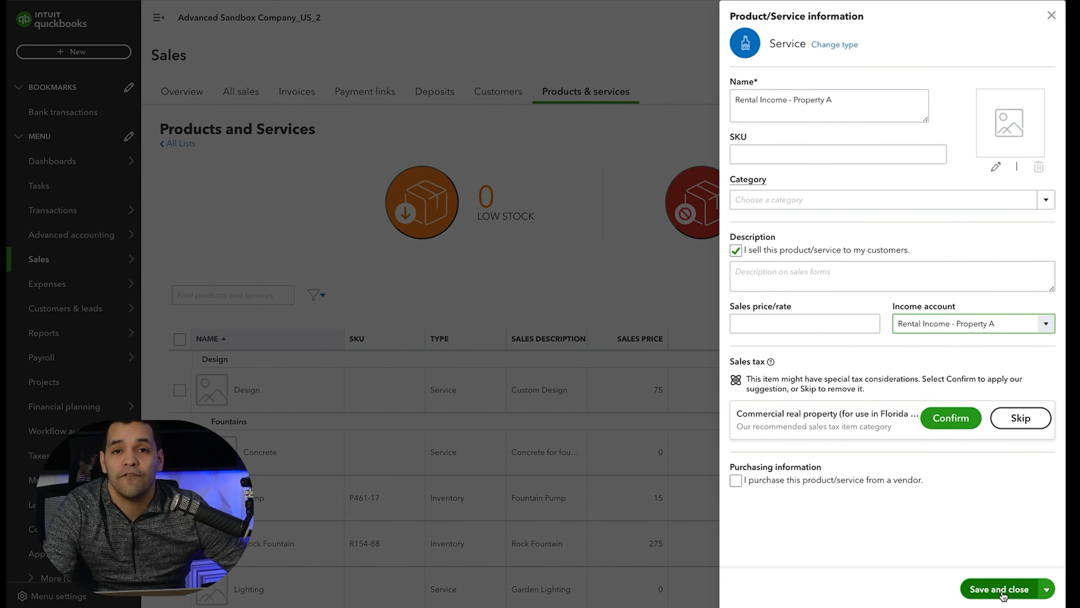
- Skip the recommended sales tax category for the new service, keep the standard taxable rate, and save the item
click(1000, 589)
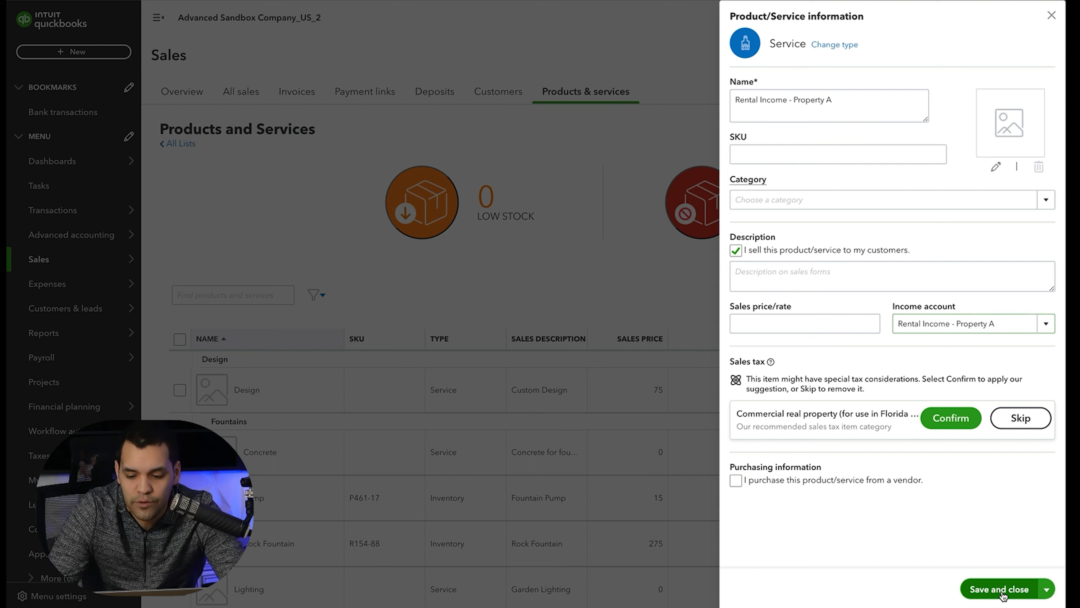
click(949, 421)
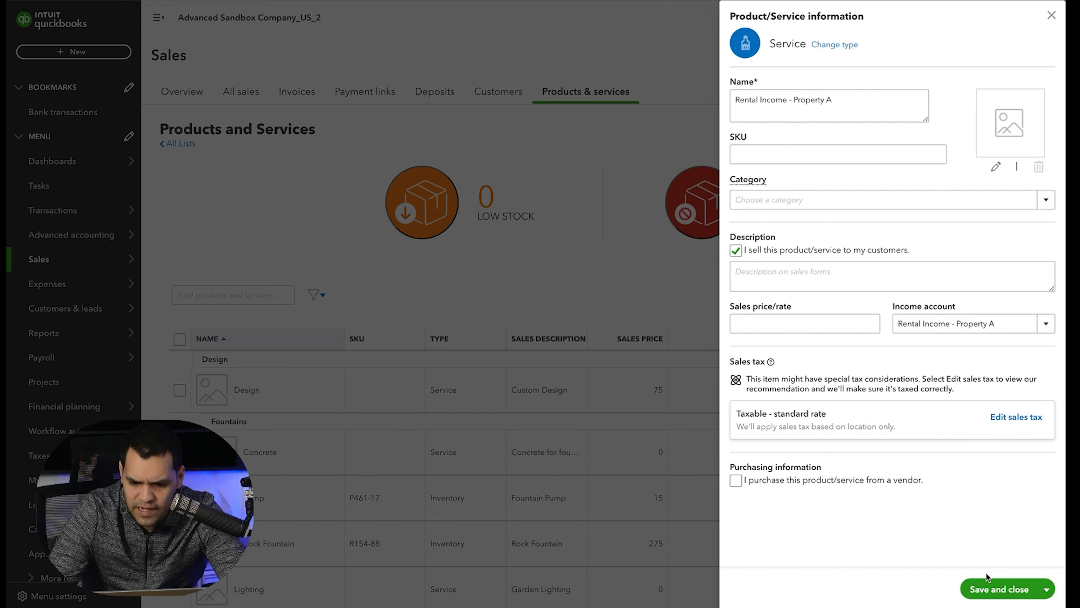
click(991, 587)
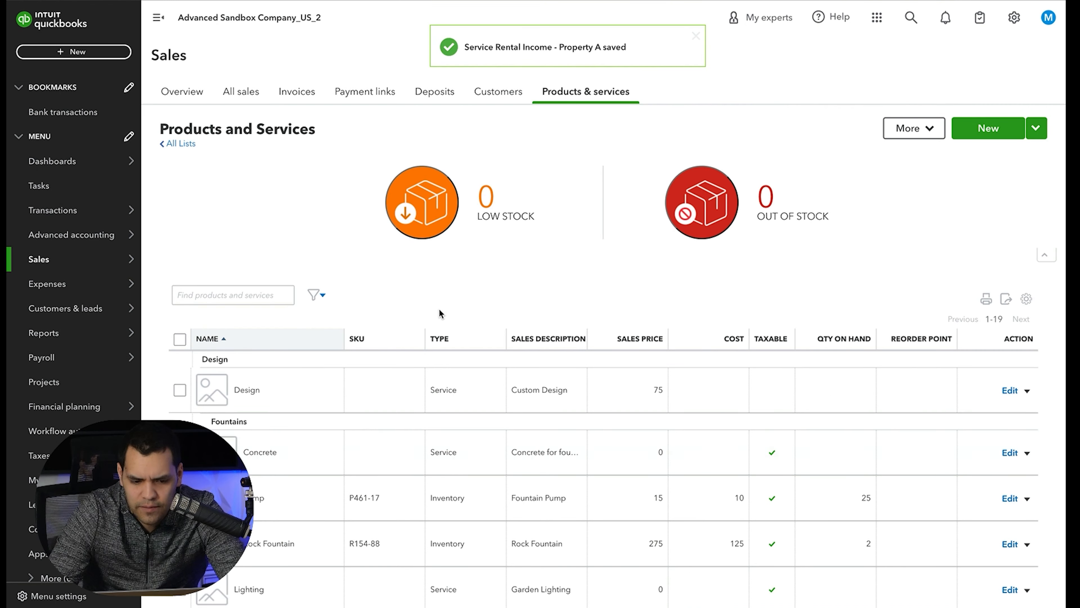
- Change the sales tax setting of the "Rental Income - Property A" service to Nontaxable and save the item
scroll(365, 488, down, 5)
scroll(364, 488, down, 9)
scroll(364, 485, down, 3)
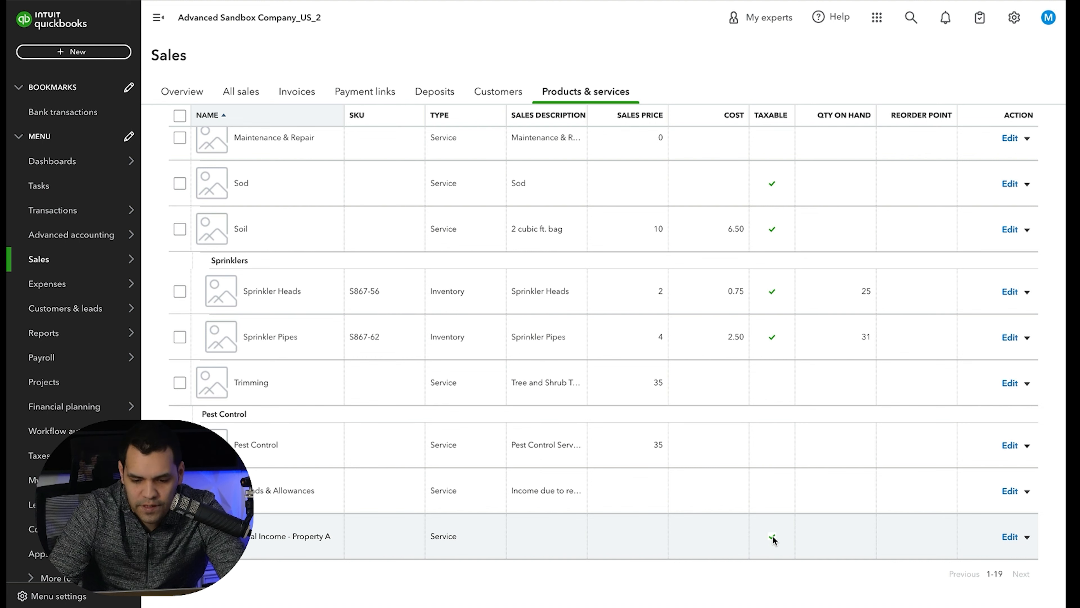
click(1010, 537)
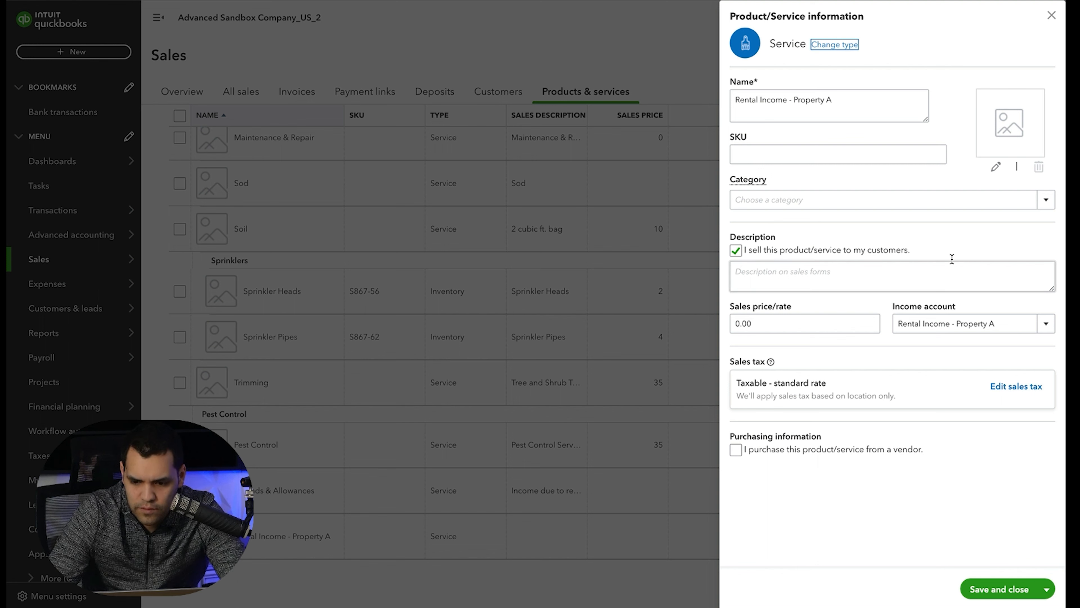
click(1000, 386)
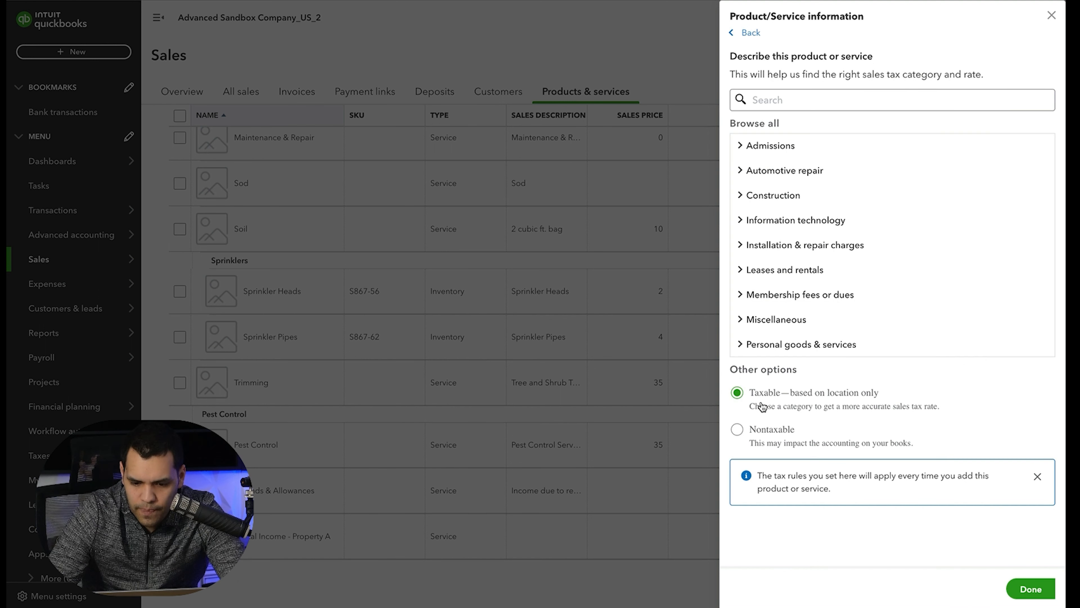
click(737, 429)
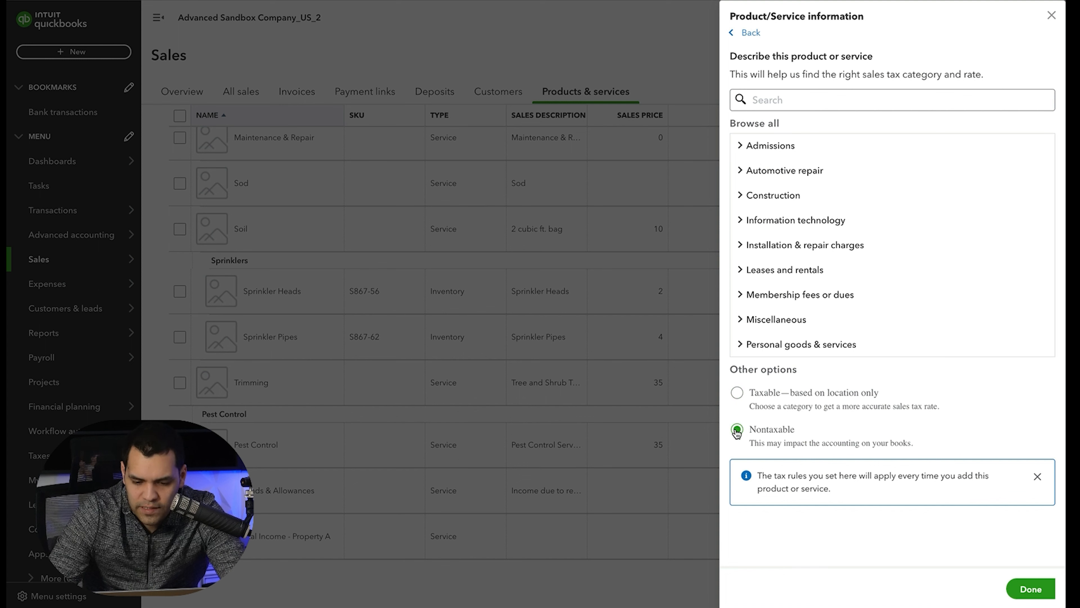
click(1038, 593)
click(1000, 590)
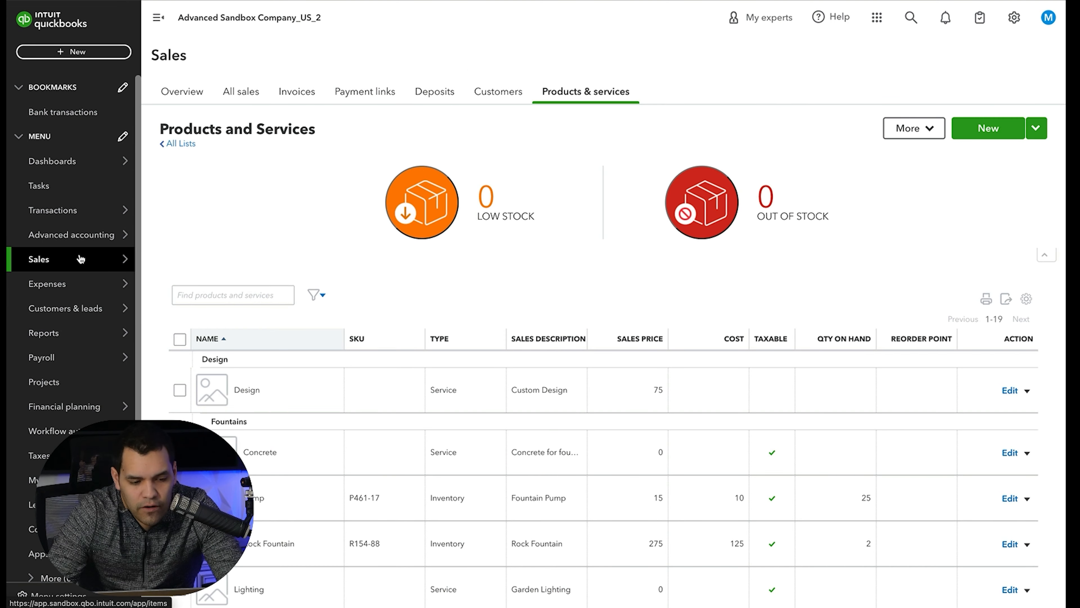
- Start a new customer in the customer list with the company name "Tenant A"
mouse_move(73, 309)
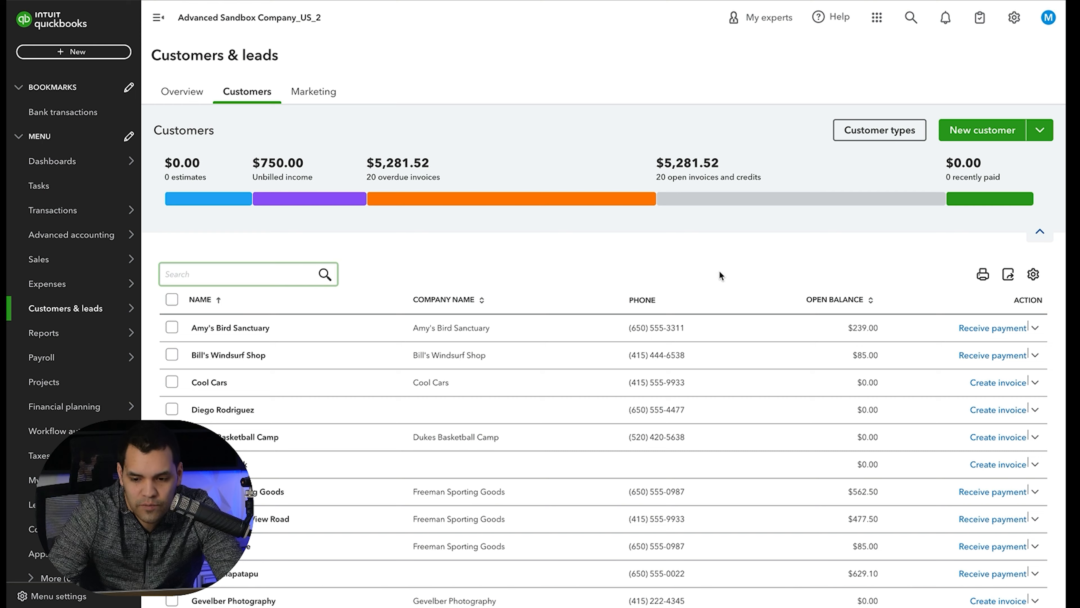
click(974, 134)
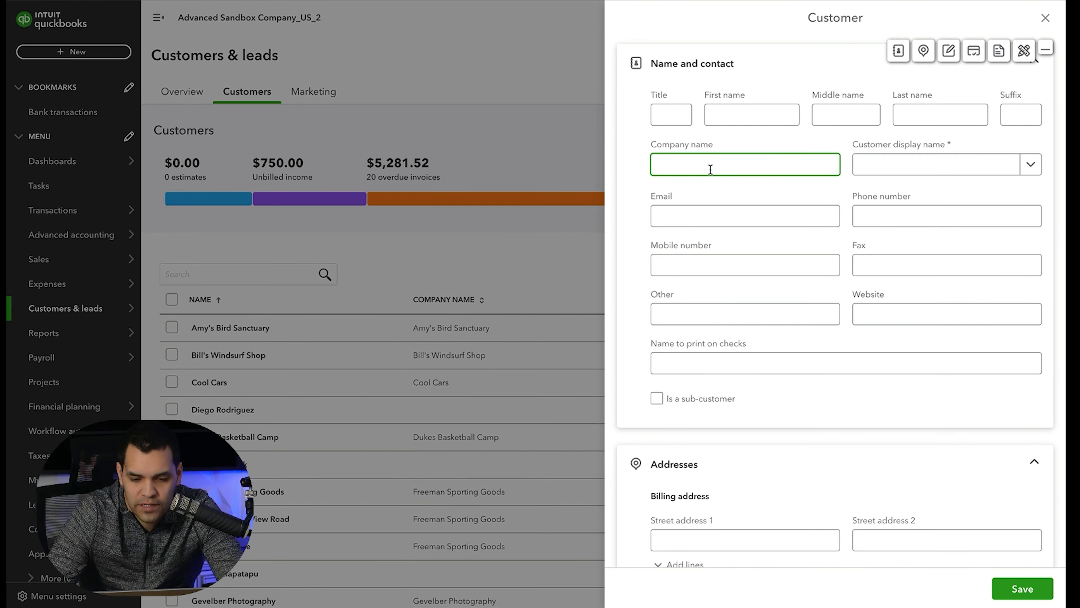
text(Ten)
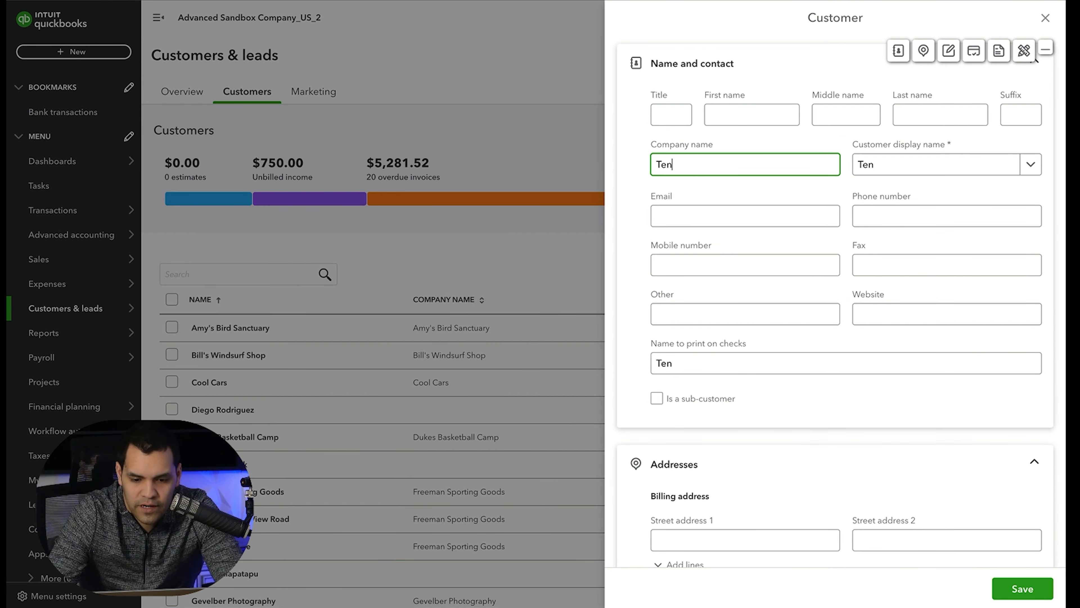
text(ant A)
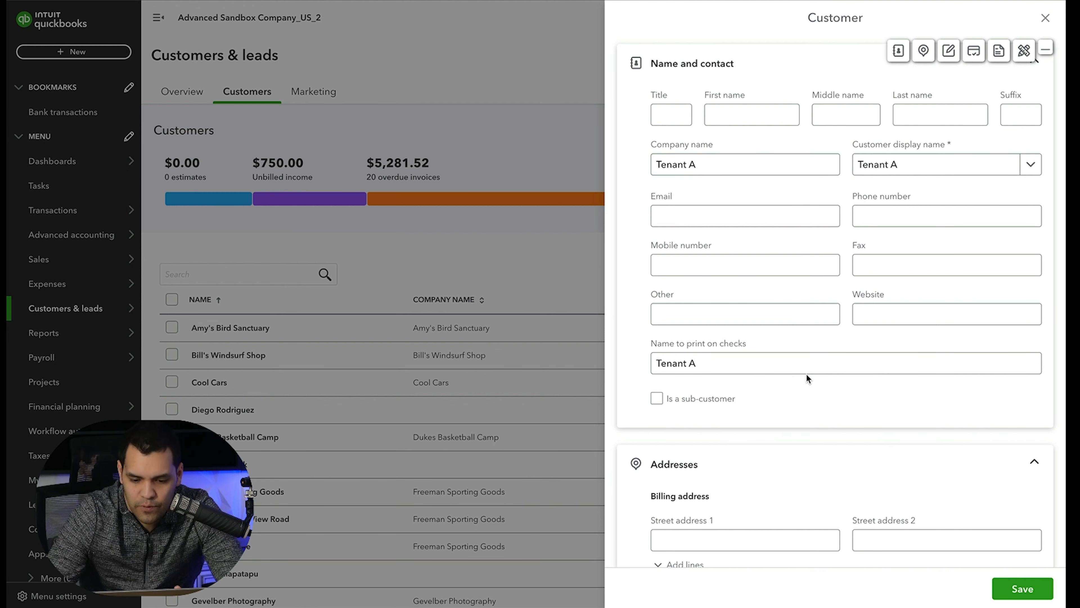
- Fill in the customer's billing address with street, city, state, ZIP code and country
scroll(806, 374, down, 1)
scroll(829, 298, down, 3)
click(714, 428)
text(123)
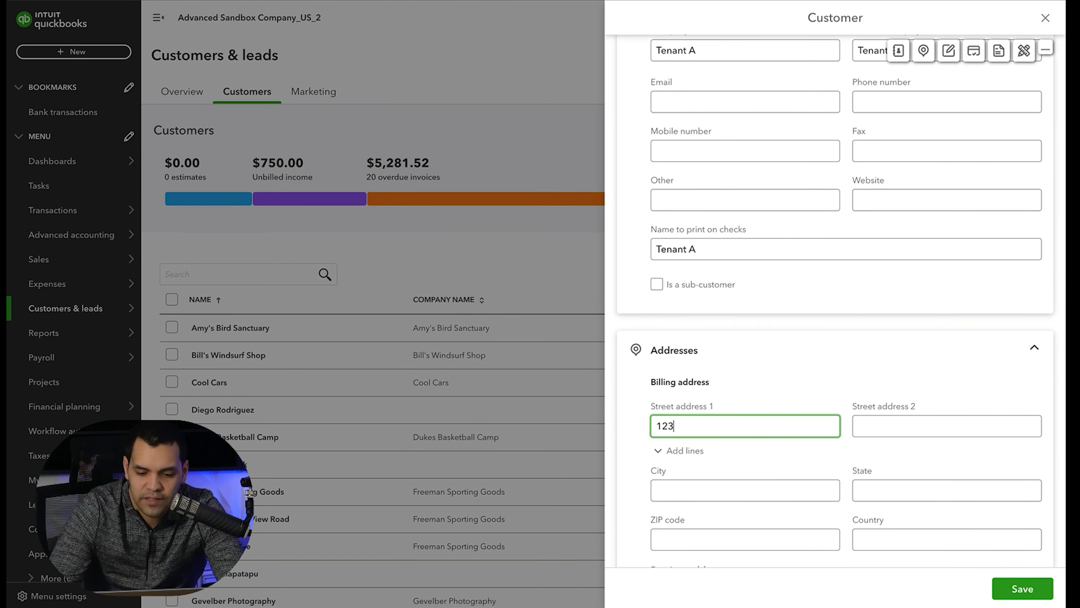
text(4 Street)
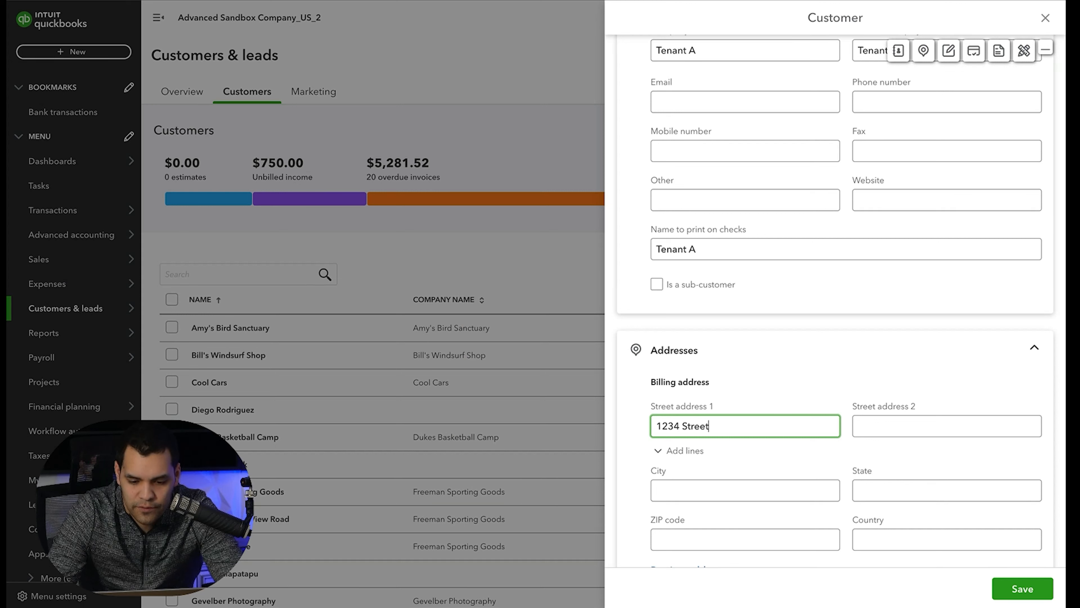
text(ress)
click(757, 491)
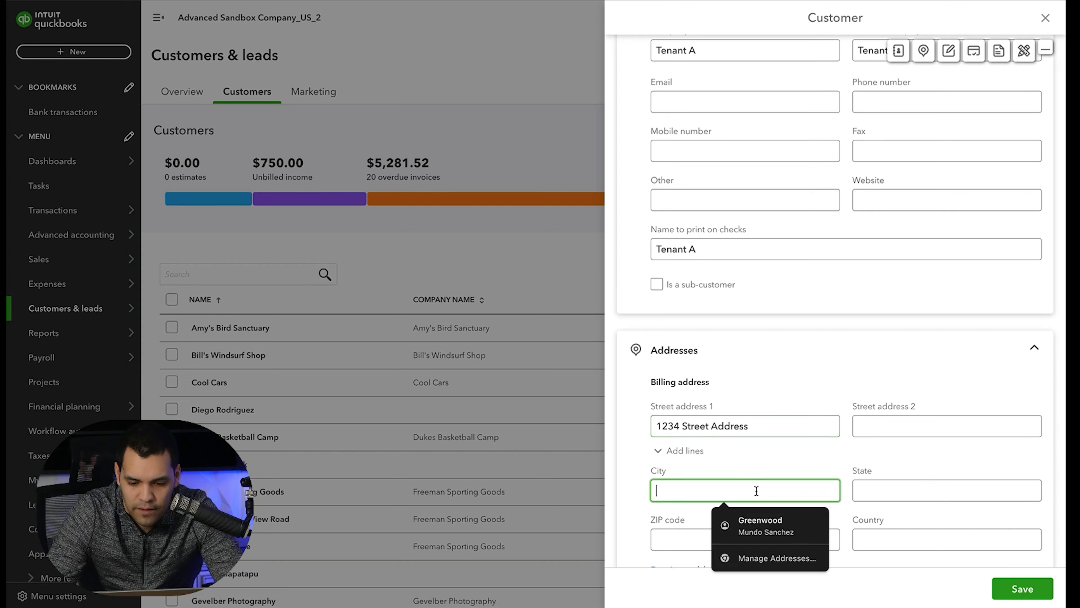
text(Indianapolis)
key(Tab)
text(IN)
key(Tab)
text(46)
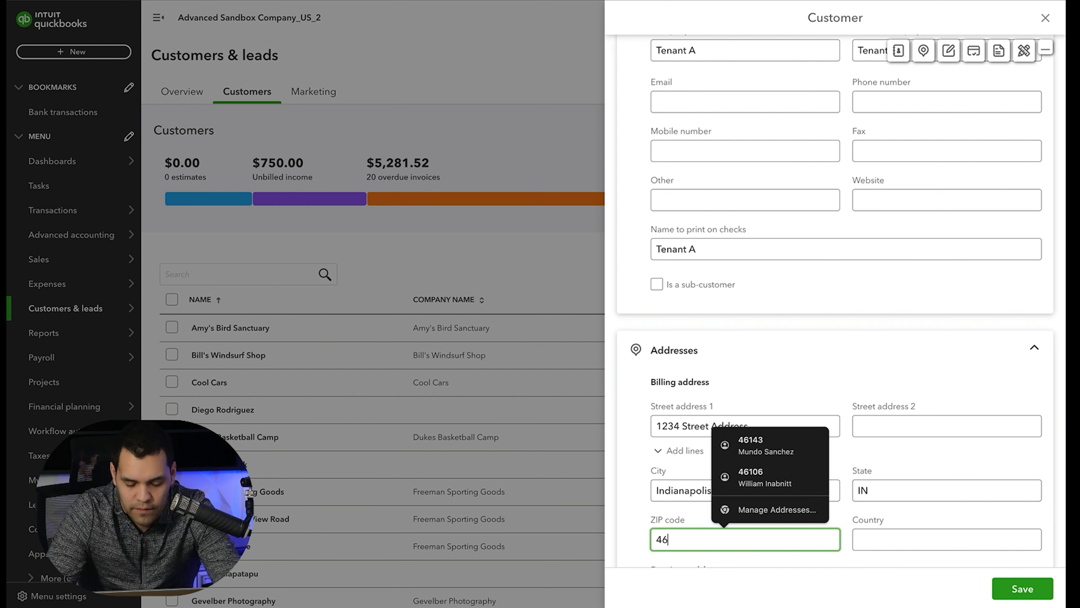
text(225)
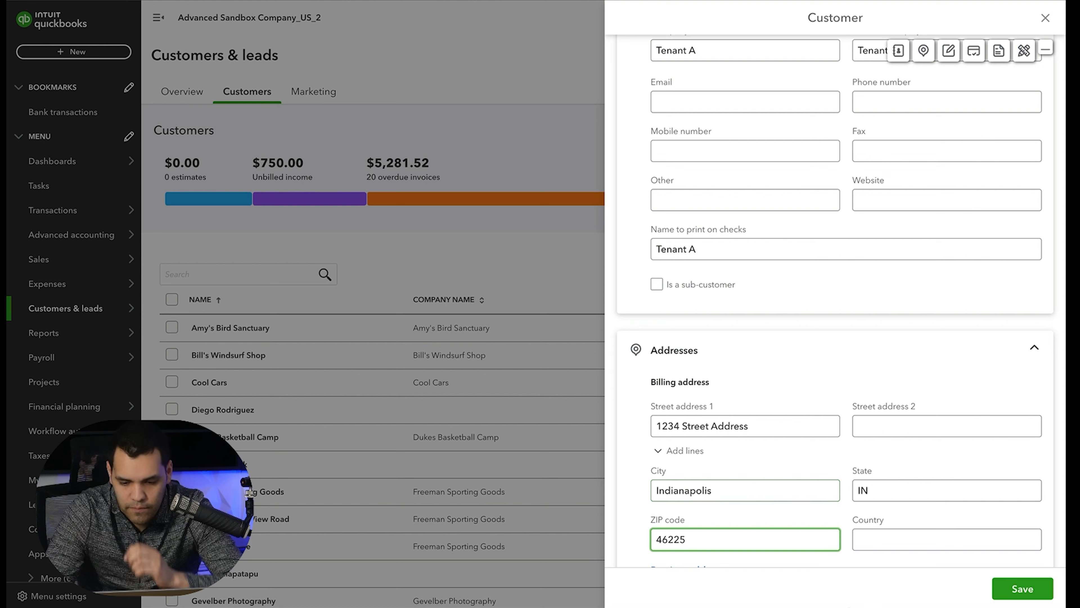
key(Tab)
text(USA)
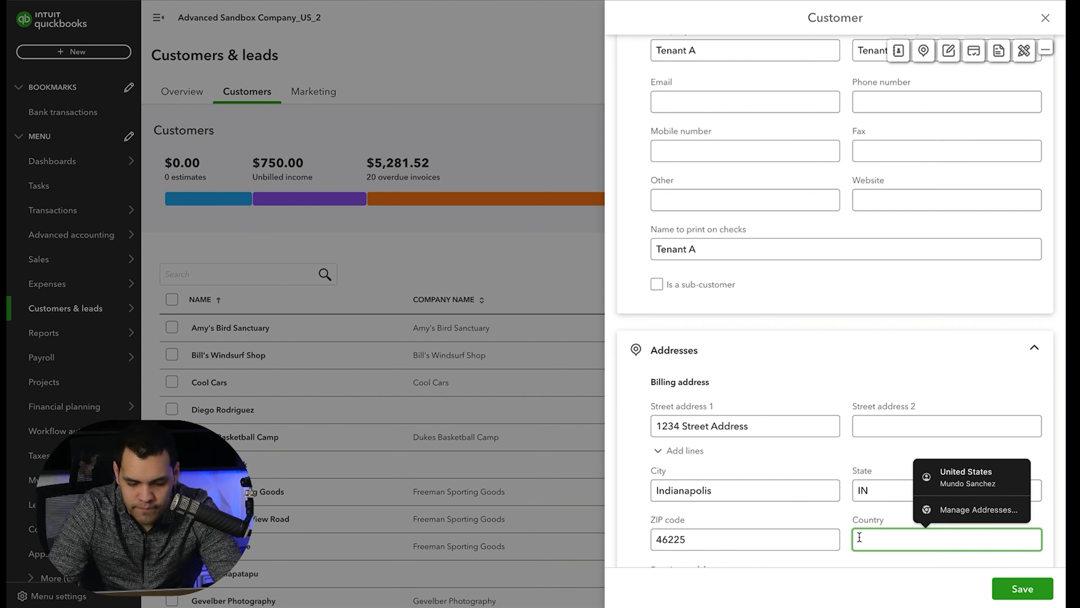
- Enter the customer's e-mail address and phone number
scroll(835, 365, up, 3)
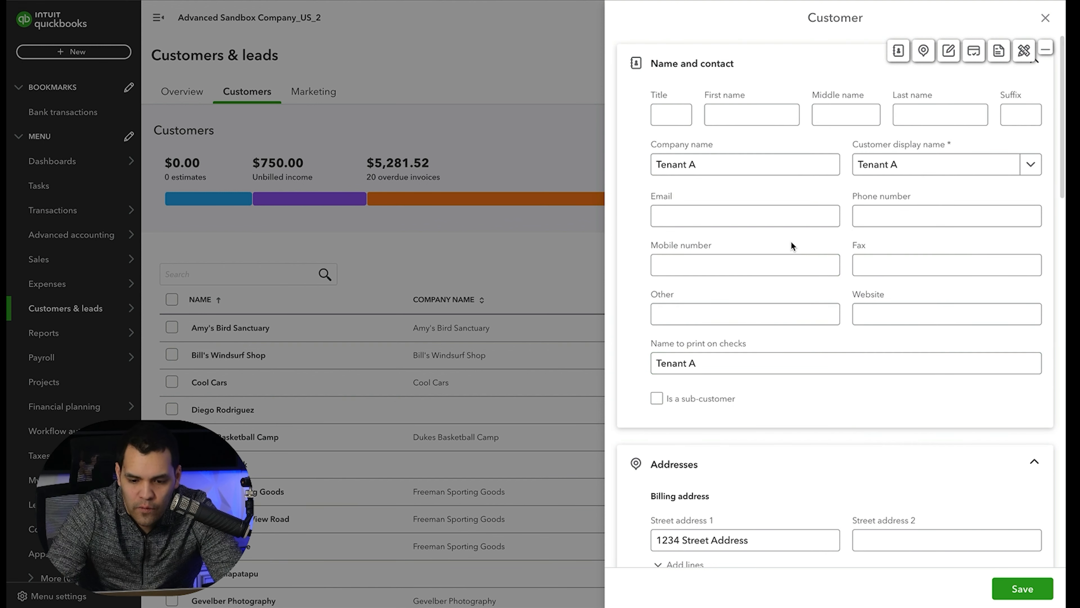
click(785, 219)
text(tenant)
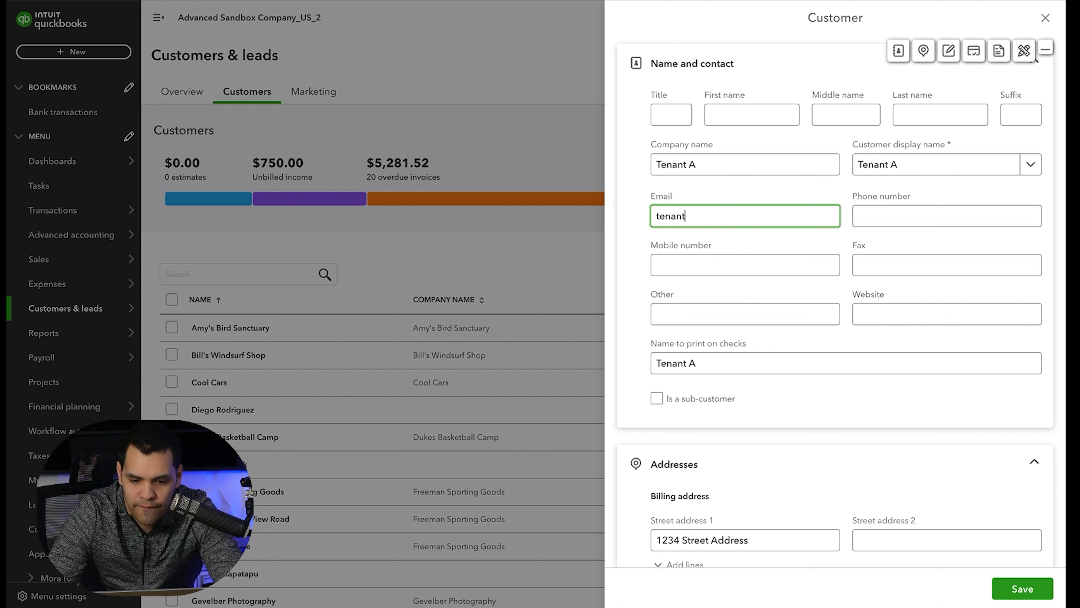
text(a@test.com)
click(920, 217)
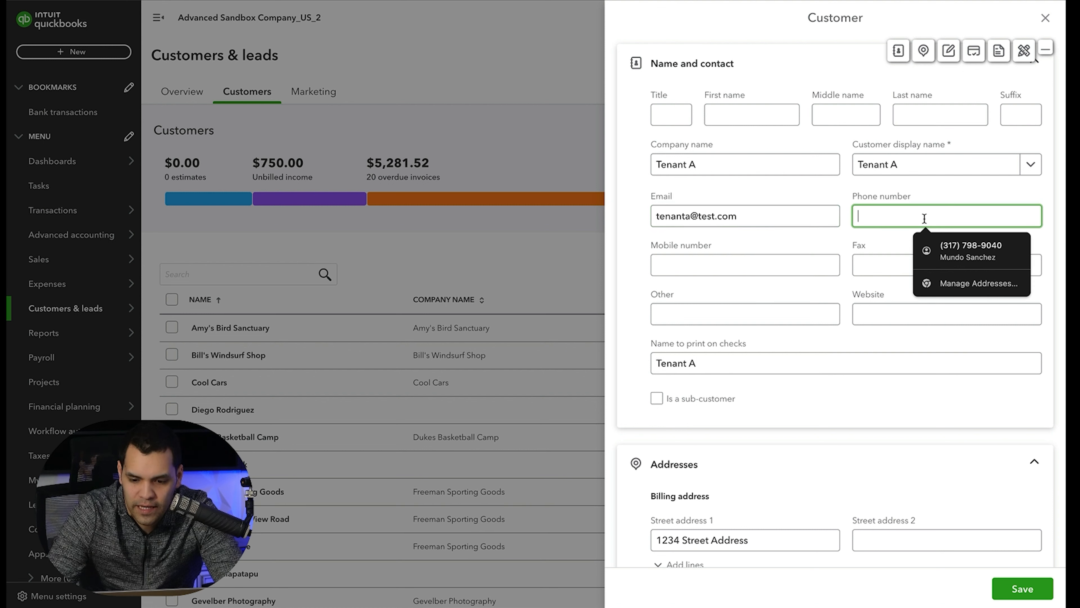
text(3170000000)
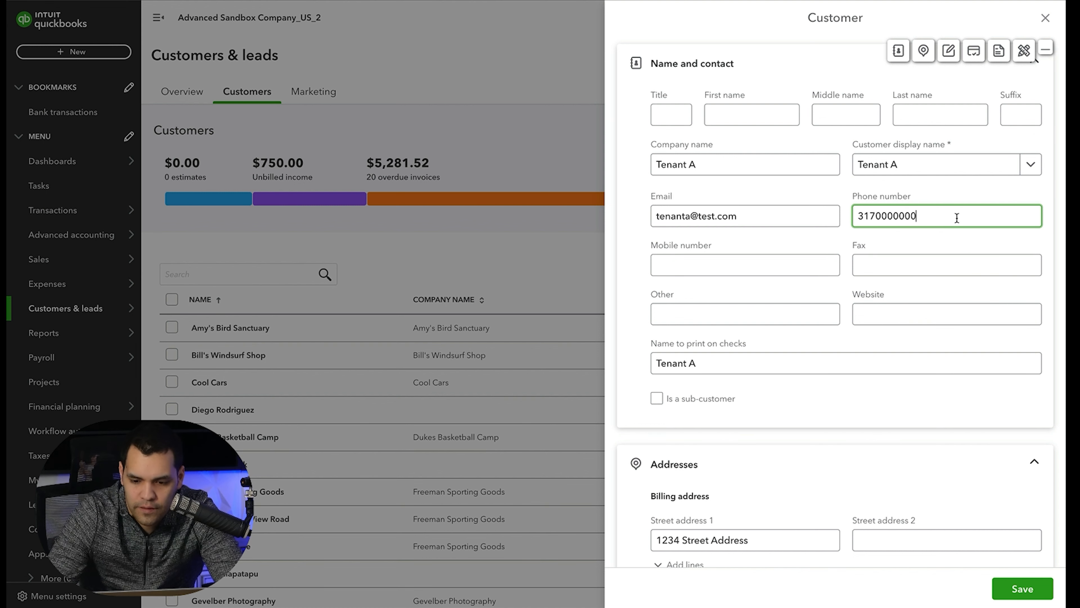
double_click(956, 218)
text(31)
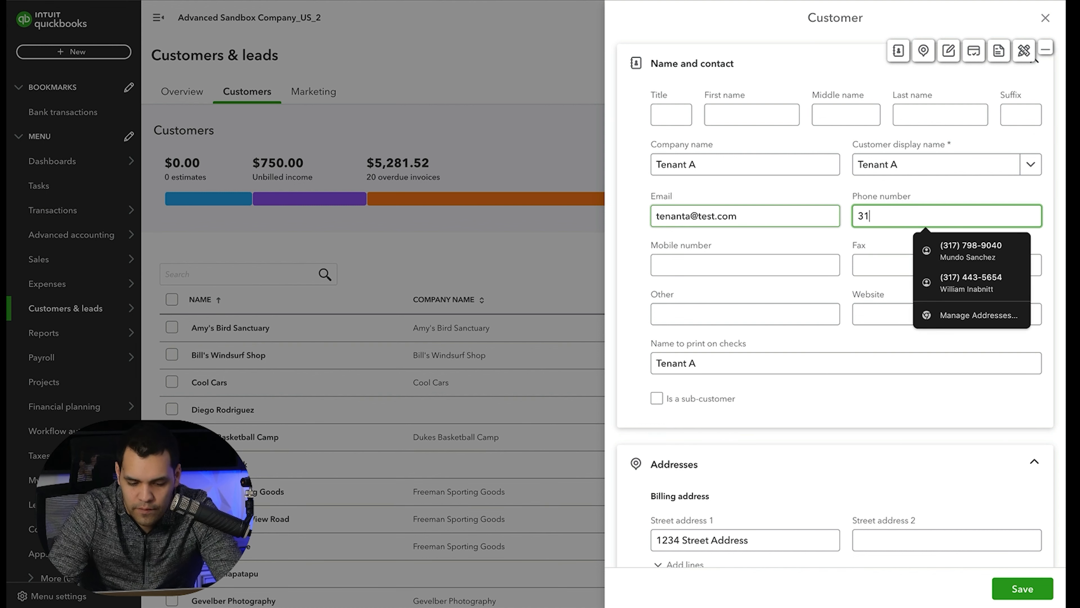
text(70000000)
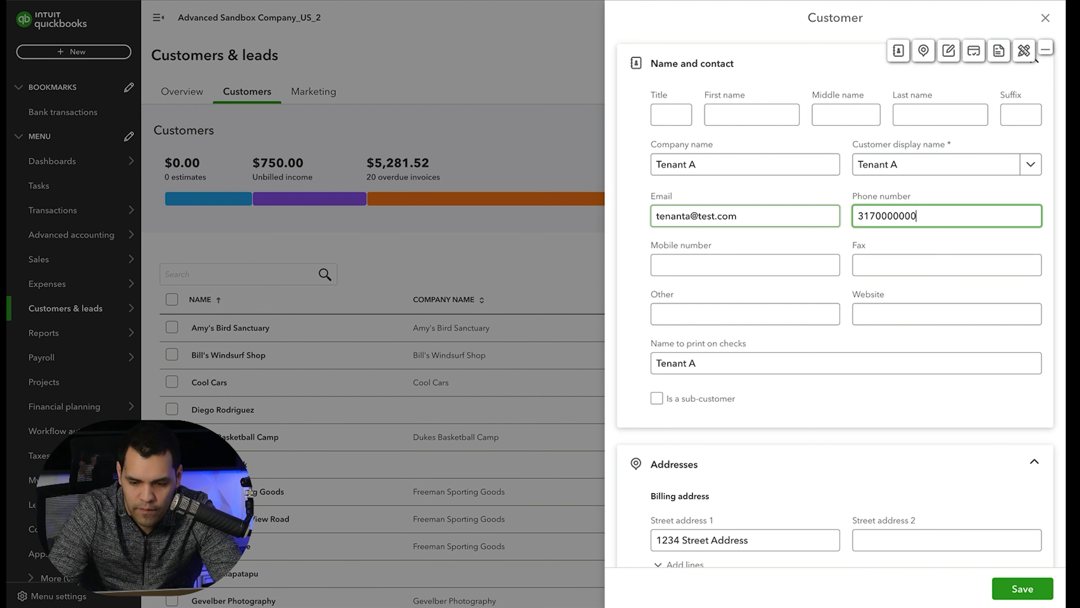
click(695, 183)
- Save the Tenant A customer record and dismiss the browser's offer to store the address
scroll(694, 184, down, 10)
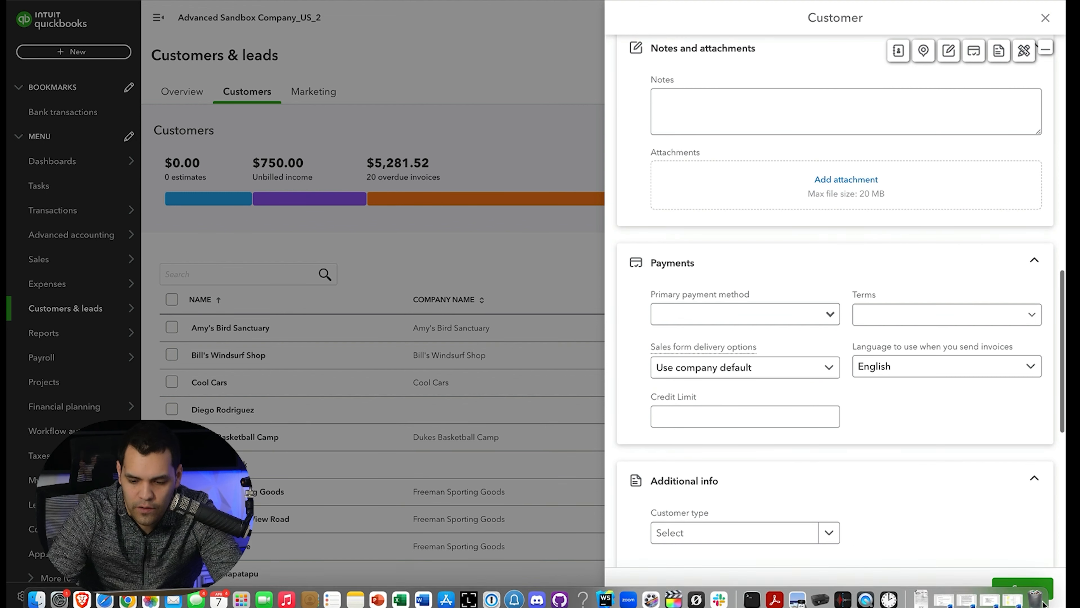
click(1023, 590)
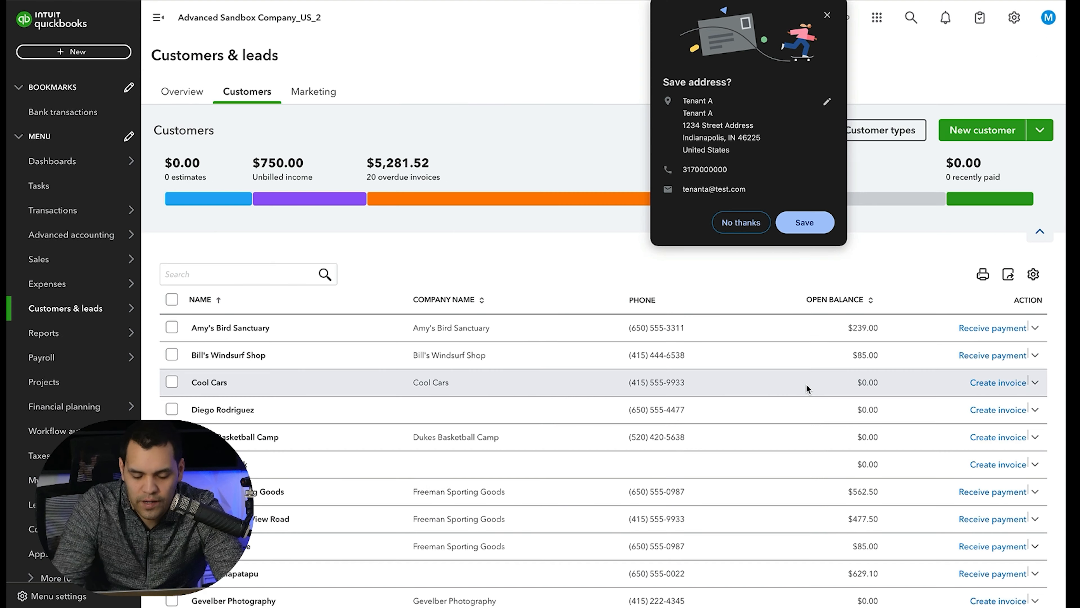
click(827, 16)
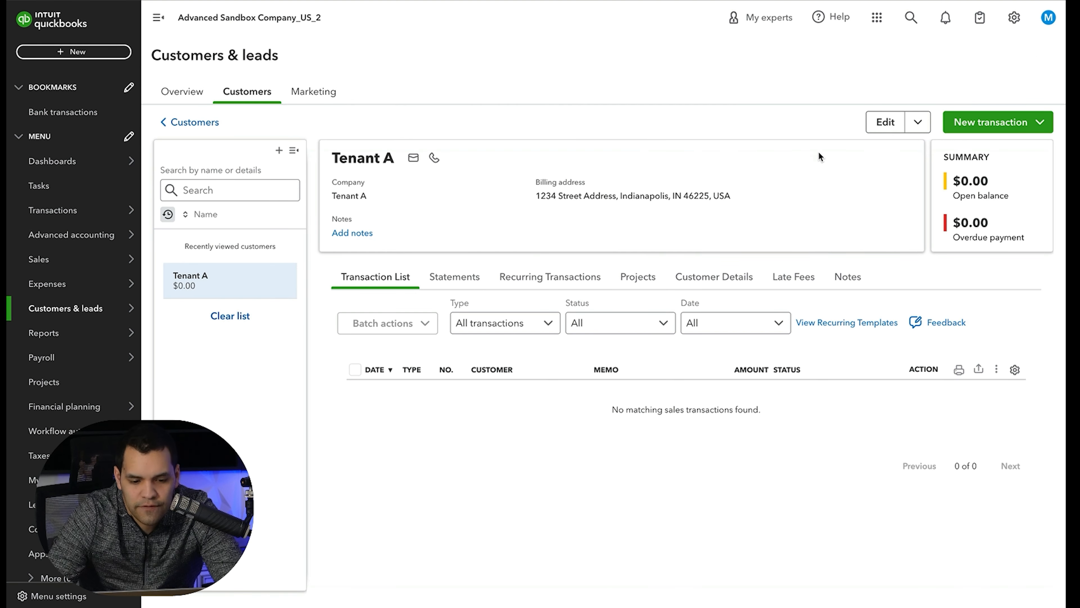
click(1039, 127)
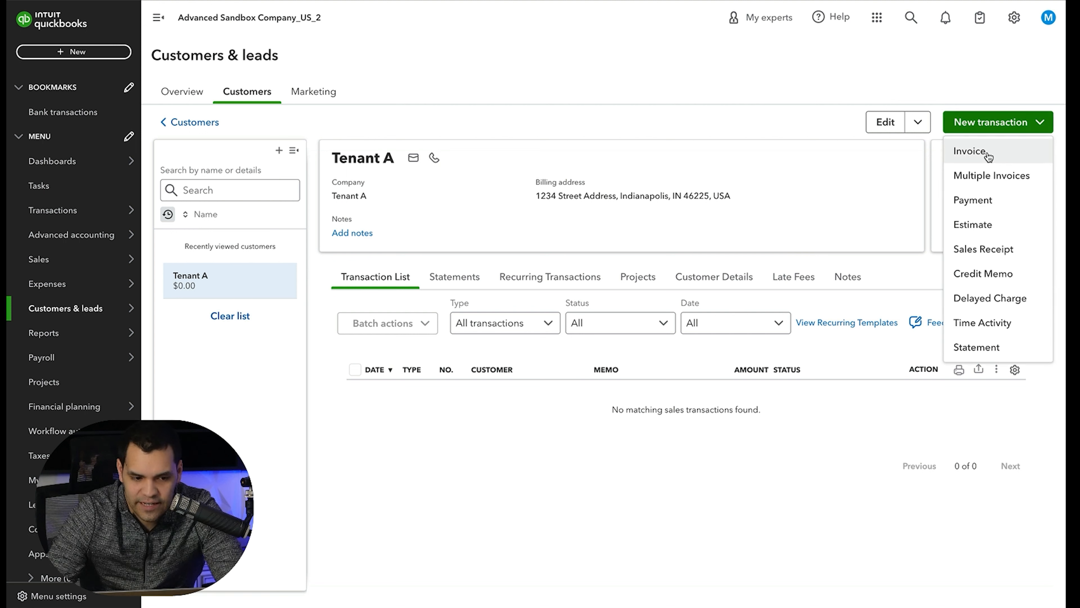
click(70, 264)
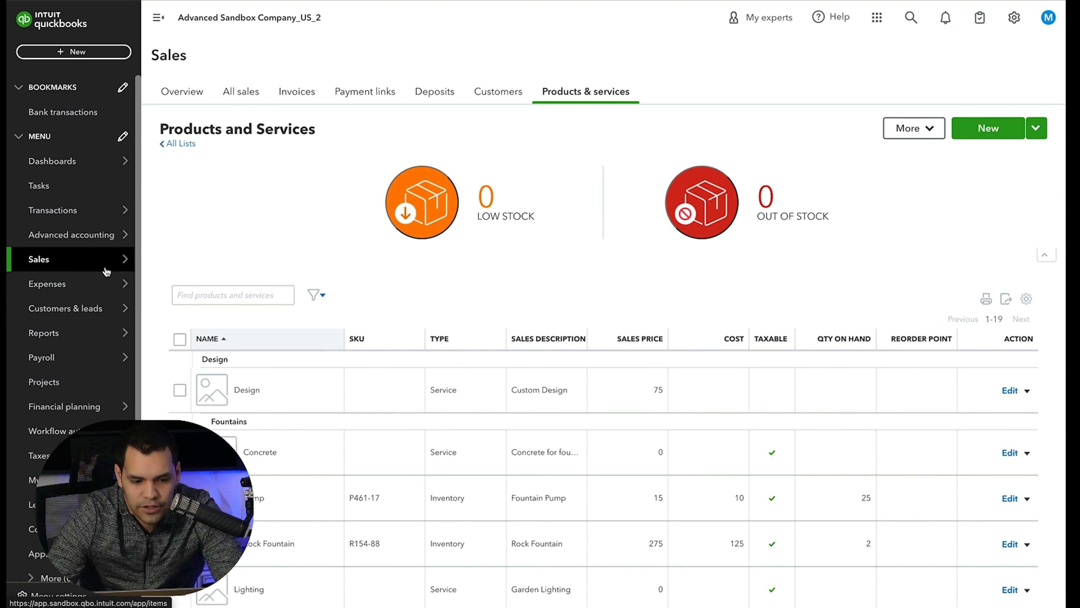
click(286, 88)
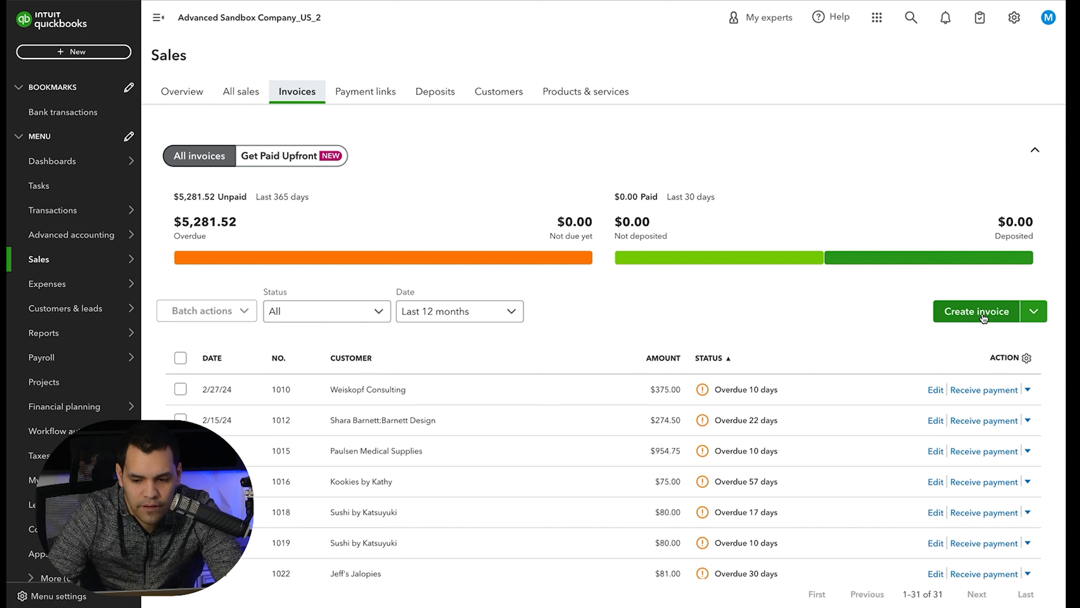
- Create a new invoice and select Tenant A as its customer
click(77, 54)
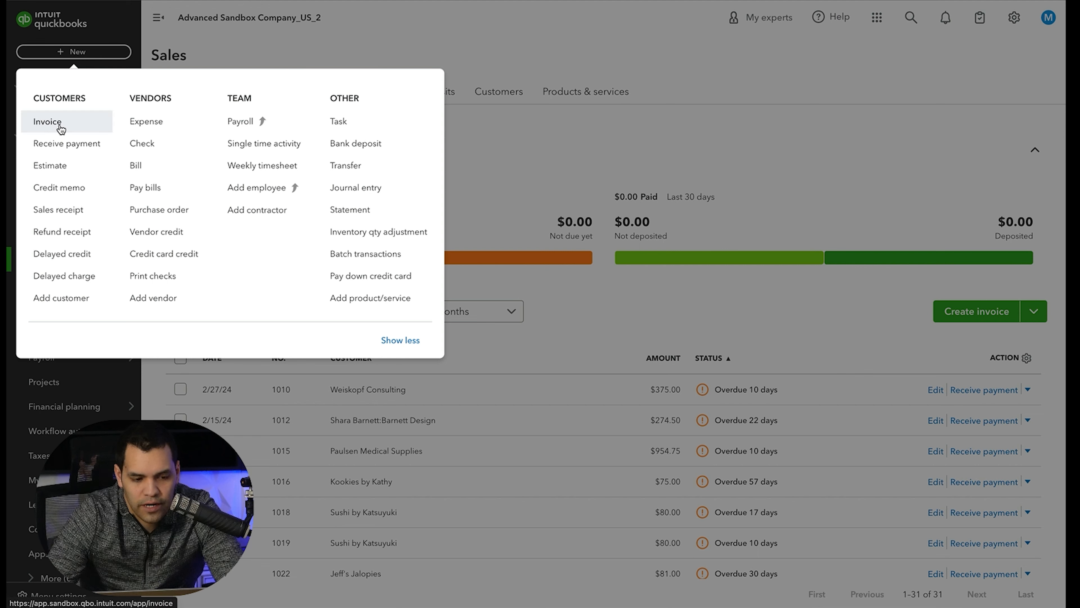
click(48, 123)
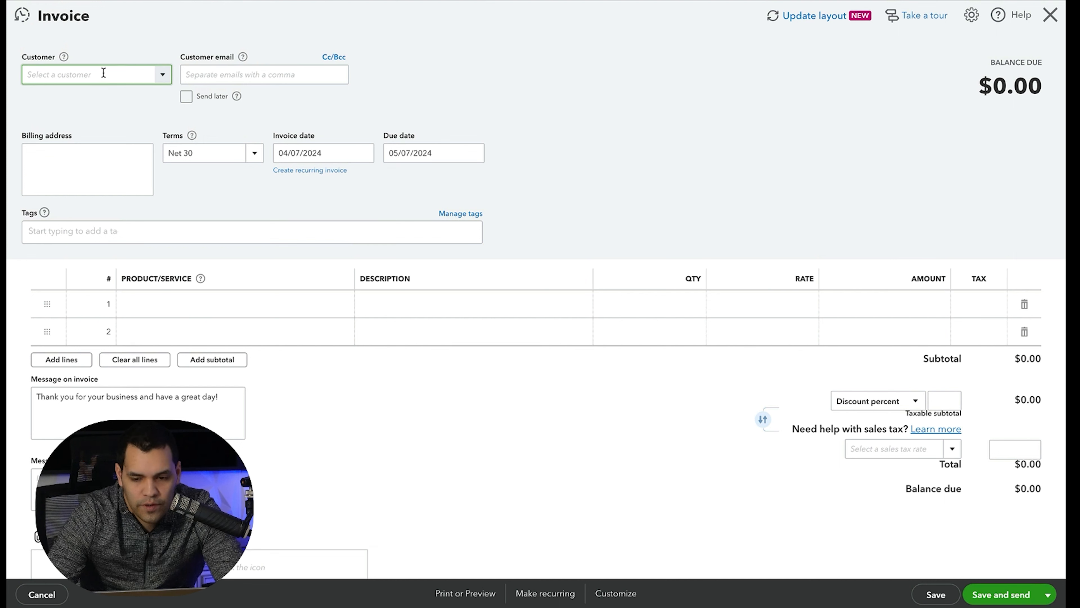
text(Tena)
click(94, 117)
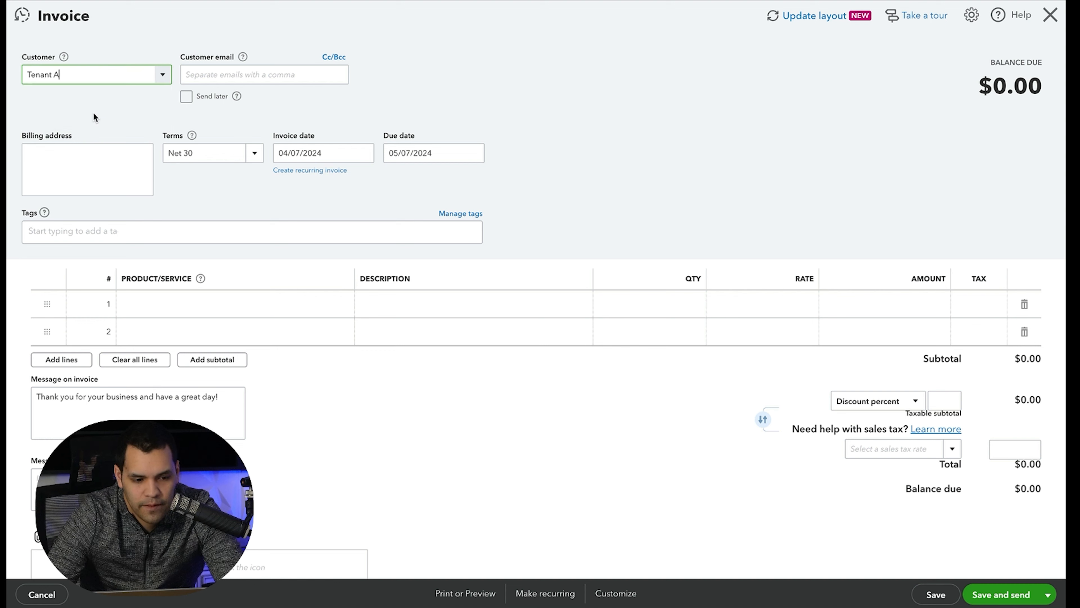
click(235, 308)
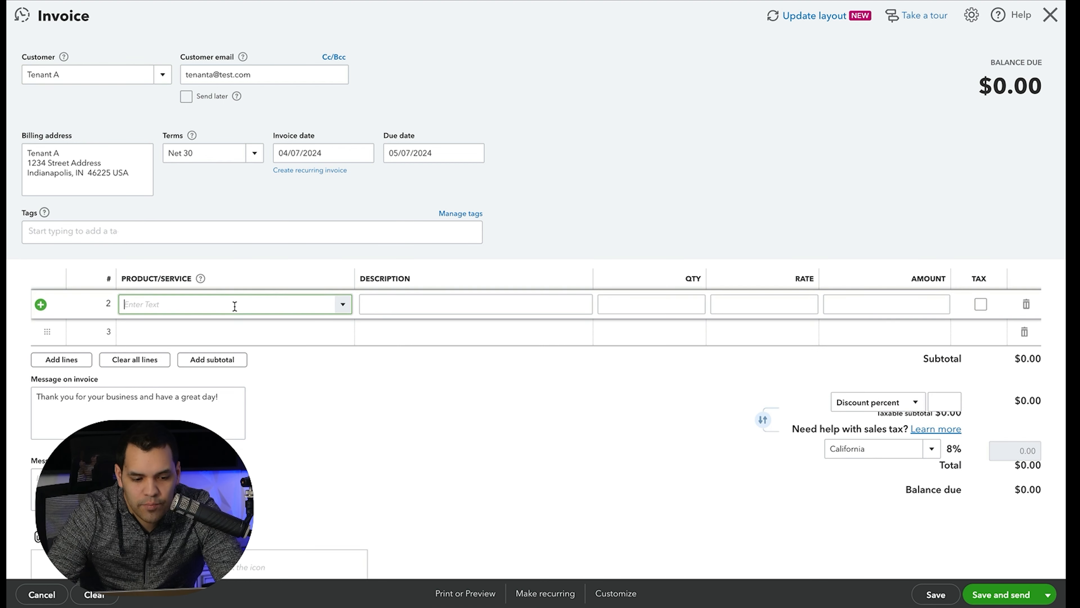
text(rent)
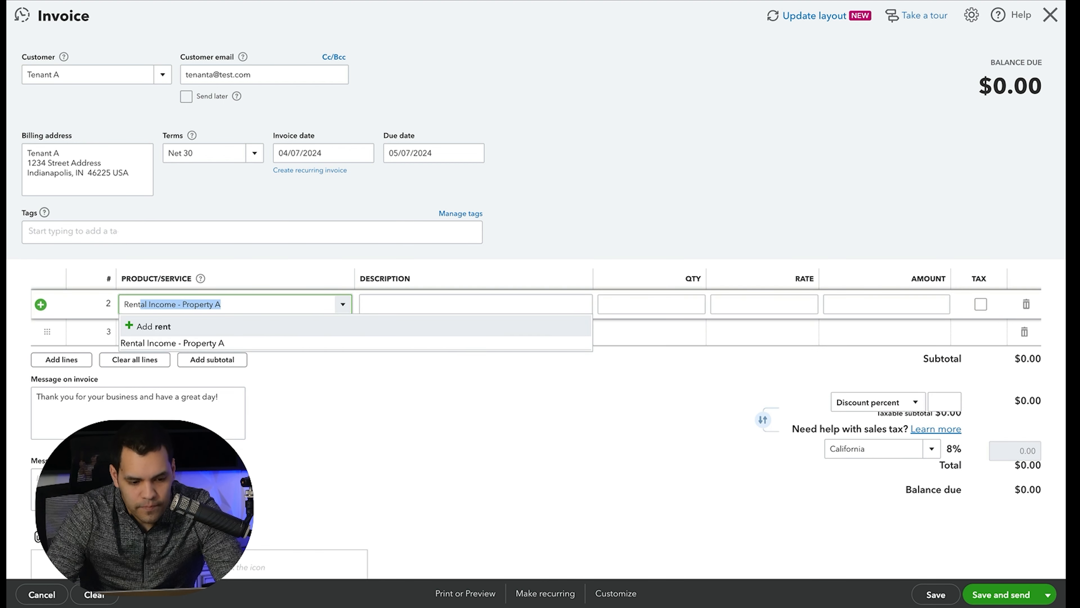
click(235, 343)
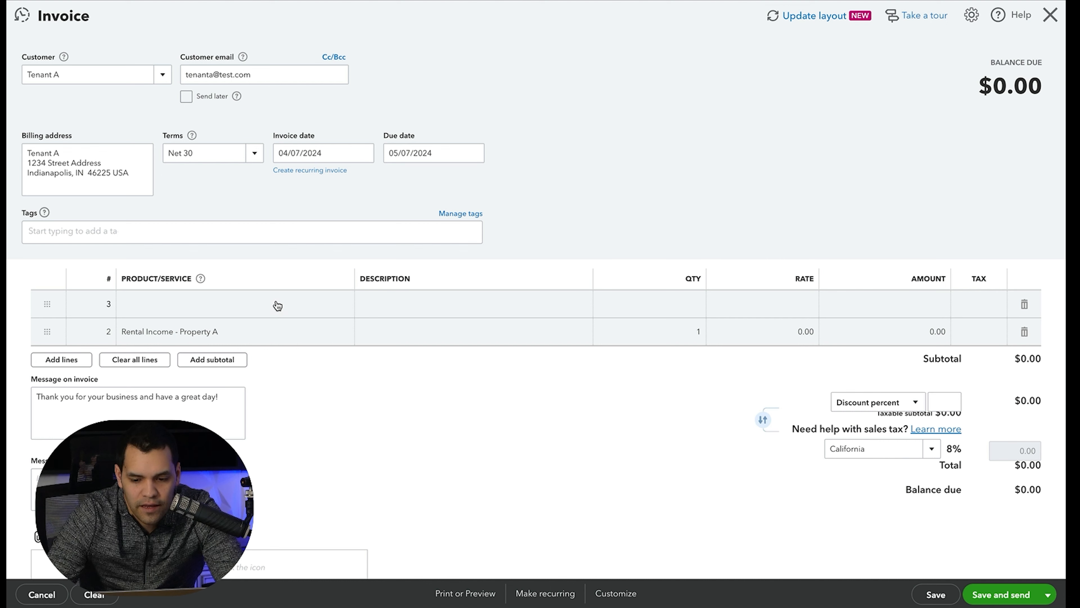
click(1024, 332)
- Begin a product or service entry on the first line of the Tenant A invoice
click(256, 308)
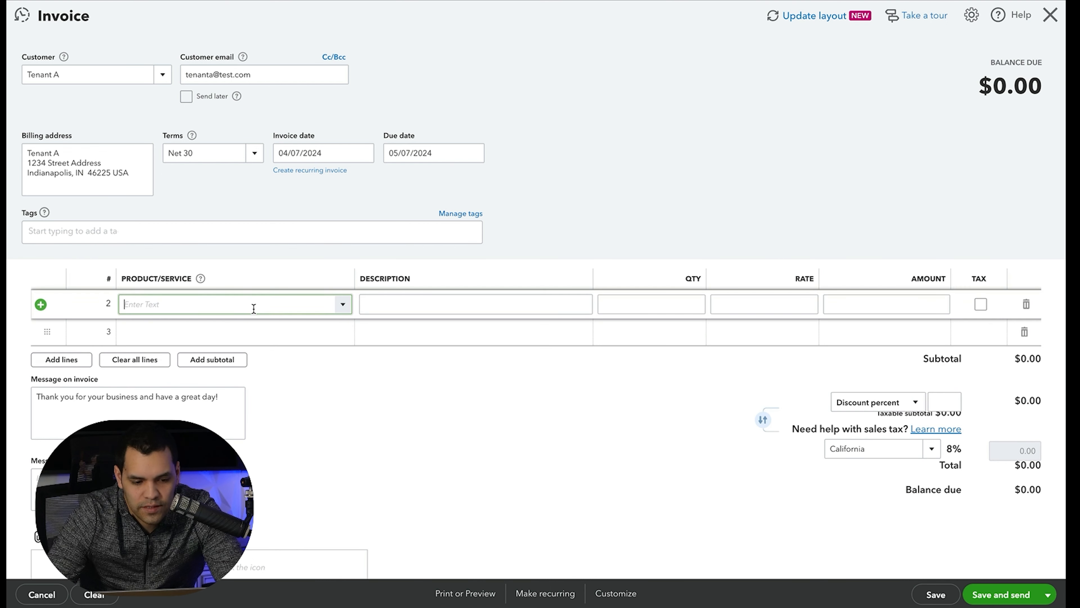